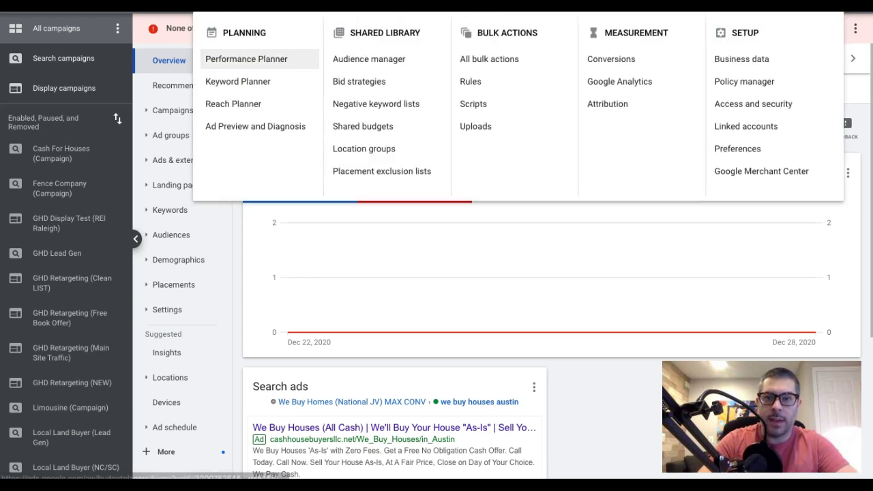
Step: Open Keyword Planner from the Planning section of the Tools & Settings menu
{"action": "left_click", "coordinate": [252, 85]}
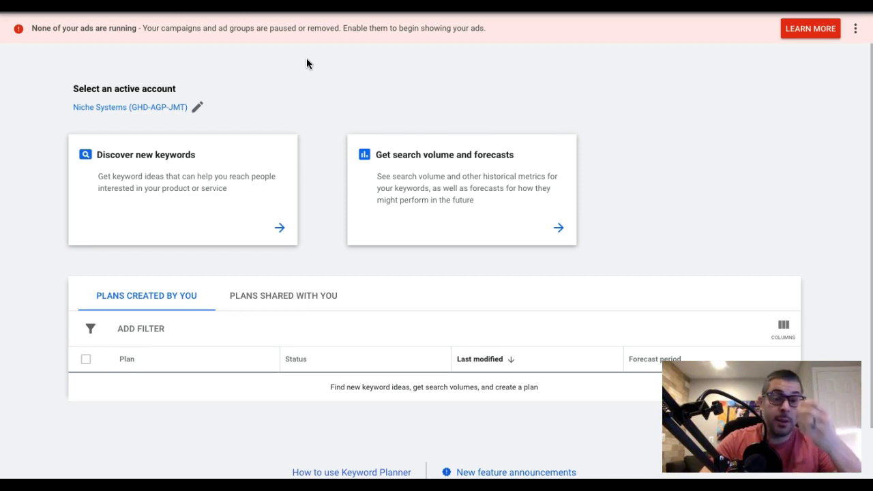
{"action": "left_click", "coordinate": [287, 85]}
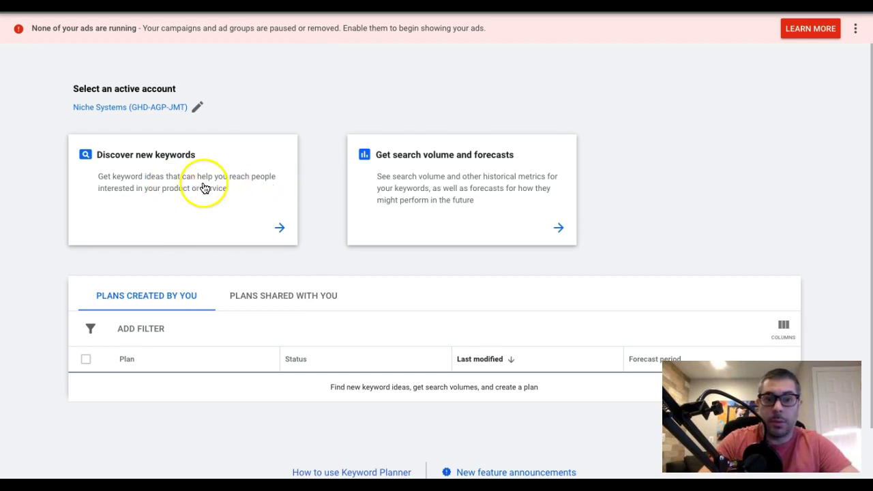
Step: Enter 'ac repair' and 'air conditioning repair' as seed keywords under Discover new keywords
{"action": "left_click", "coordinate": [156, 185]}
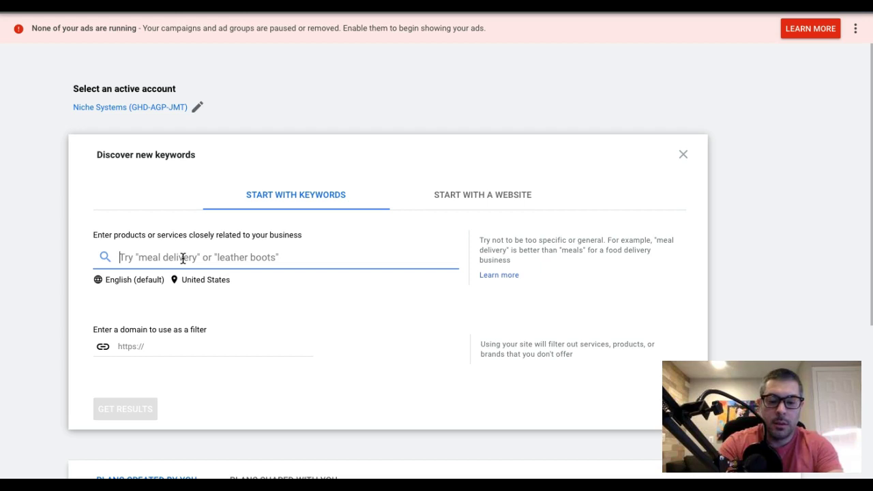
{"action": "type", "text": "ac repair"}
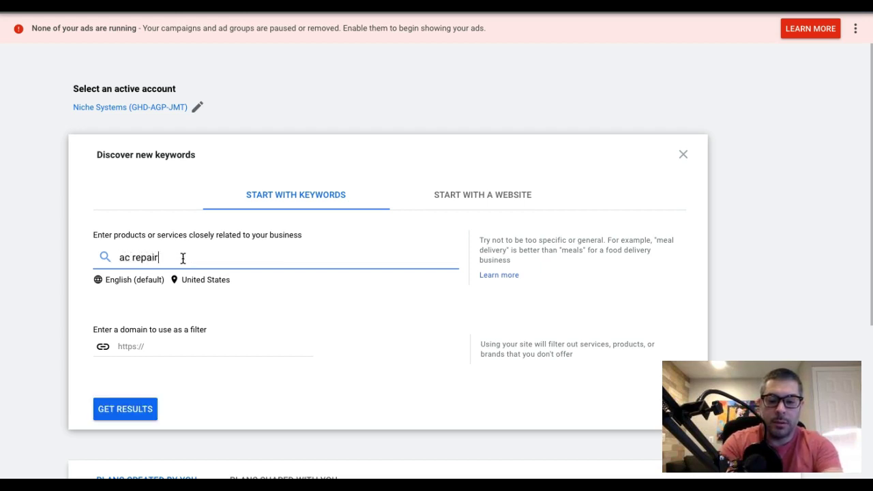
{"action": "key", "text": "Return"}
{"action": "type", "text": "a"}
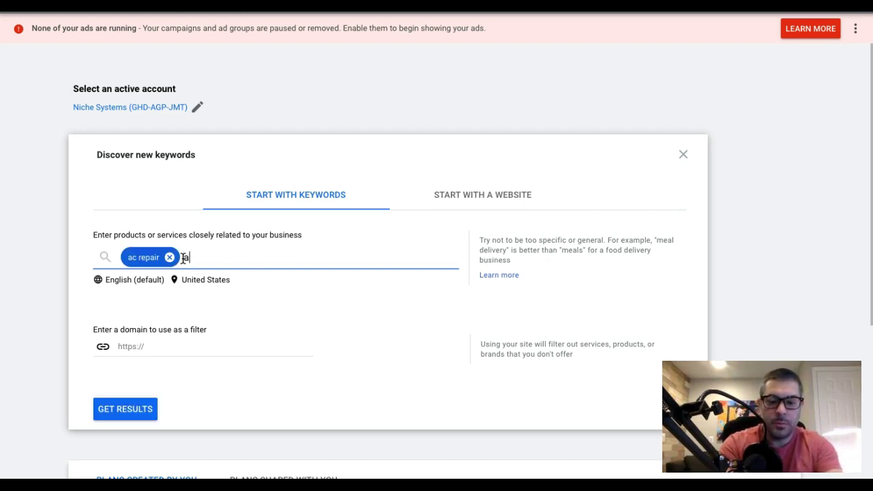
{"action": "type", "text": "ir conditioning repair"}
{"action": "key", "text": "Return"}
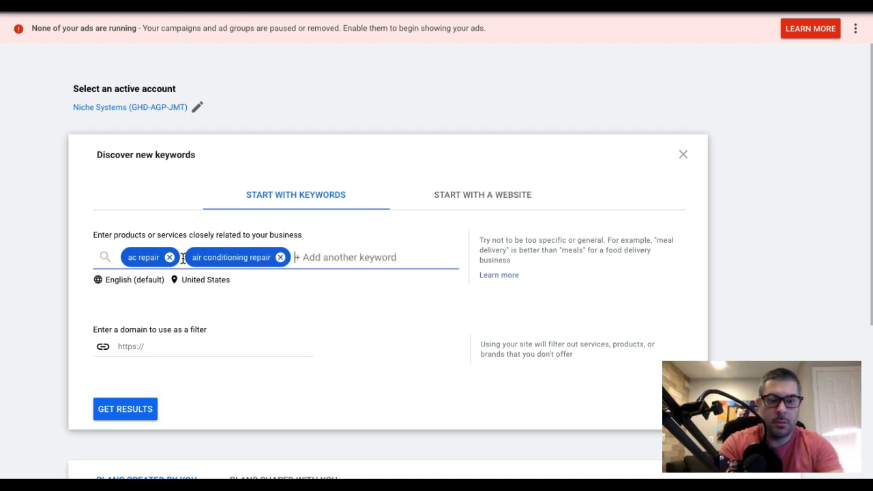
Step: Get the 767 ideas for both seeds, widen the Keyword column and select 'ac repair'
{"action": "left_click", "coordinate": [138, 413]}
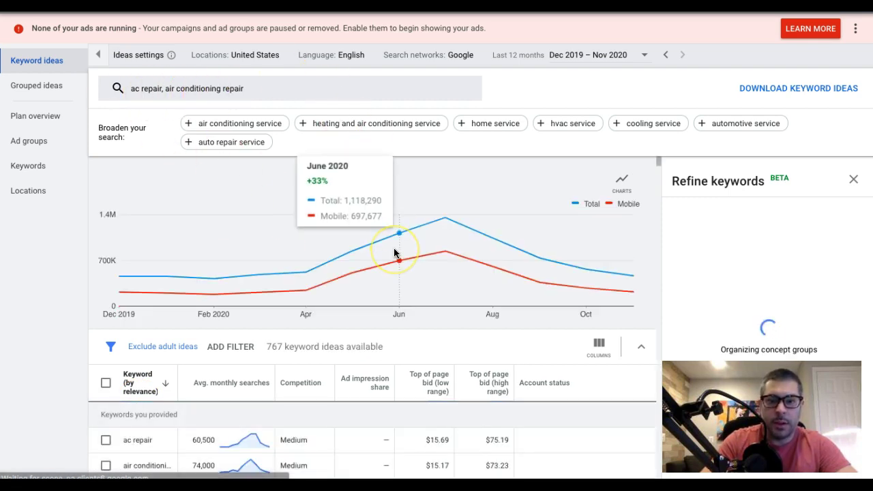
{"action": "scroll", "coordinate": [392, 242], "scroll_direction": "down", "scroll_amount": 1}
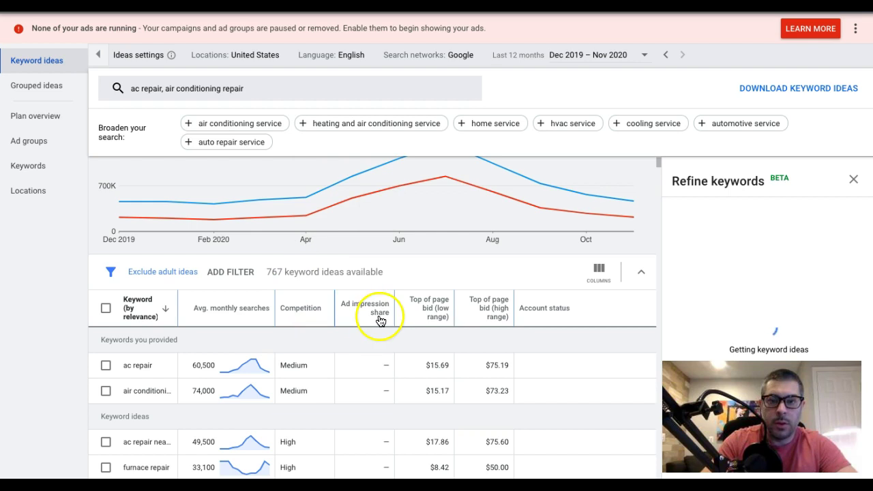
{"action": "mouse_move", "coordinate": [375, 313]}
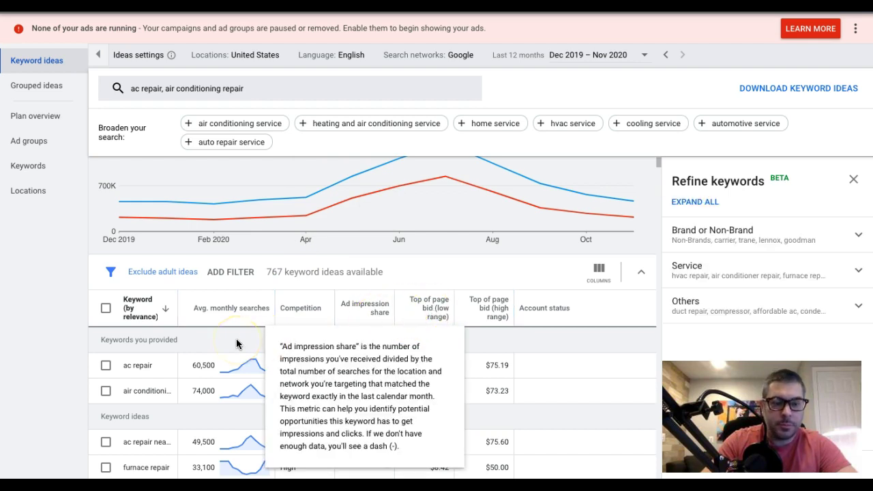
{"action": "scroll", "coordinate": [225, 328], "scroll_direction": "down", "scroll_amount": 1}
{"action": "left_click_drag", "start_coordinate": [178, 218], "coordinate": [273, 230]}
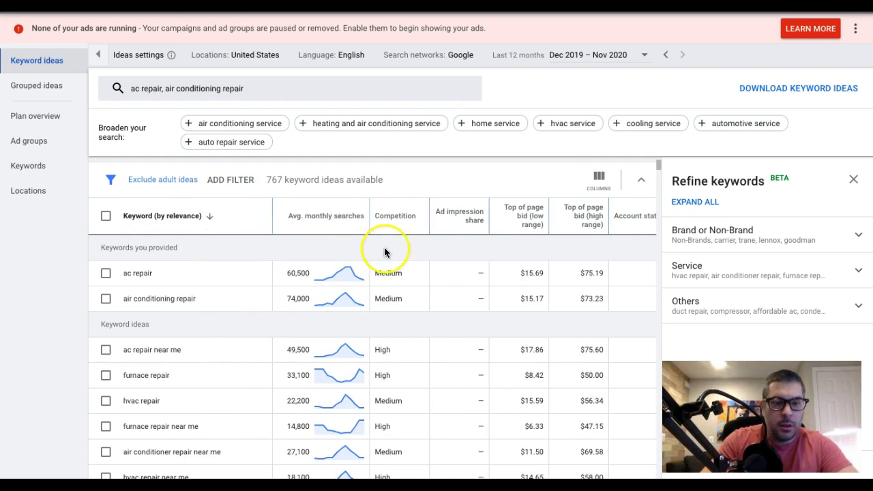
{"action": "triple_click", "coordinate": [140, 272]}
{"action": "key", "text": "ctrl+c"}
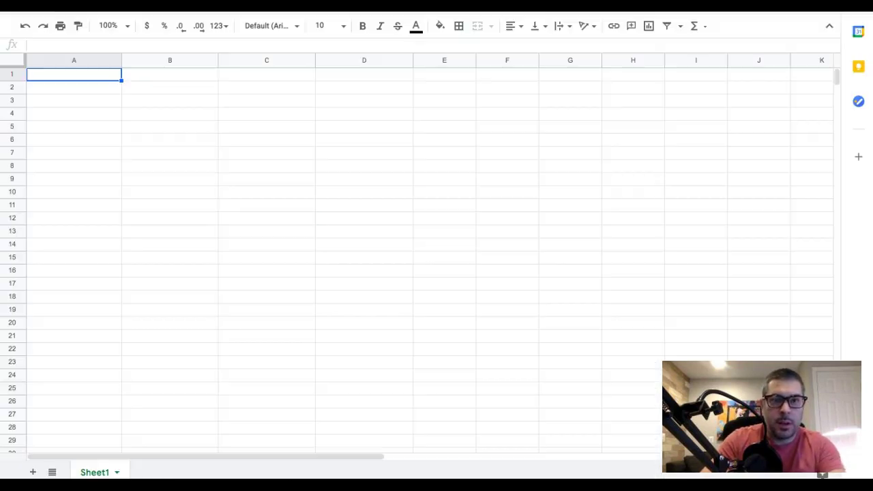
Step: Paste 'ac repair' into cell A1 of the sheet
{"action": "left_click", "coordinate": [83, 80]}
{"action": "key", "text": "ctrl+v"}
{"action": "left_click", "coordinate": [61, 92], "text": "shift"}
{"action": "left_click", "coordinate": [44, 102]}
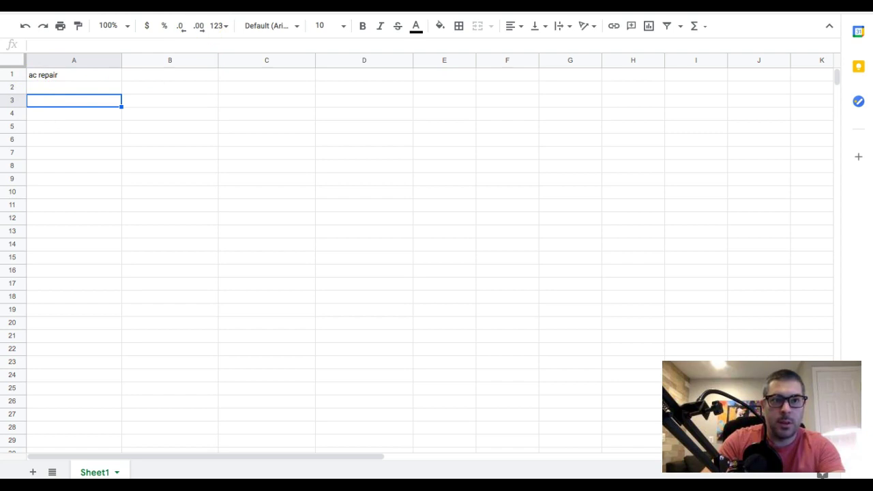
Step: Copy 'ac repair near me' from the ideas list into cell A3
{"action": "key", "text": "ctrl+shift+Tab"}
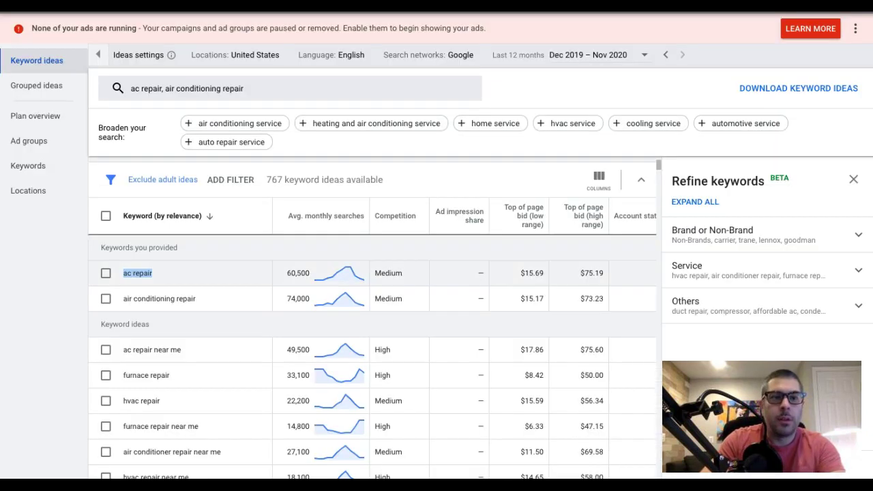
{"action": "triple_click", "coordinate": [168, 298]}
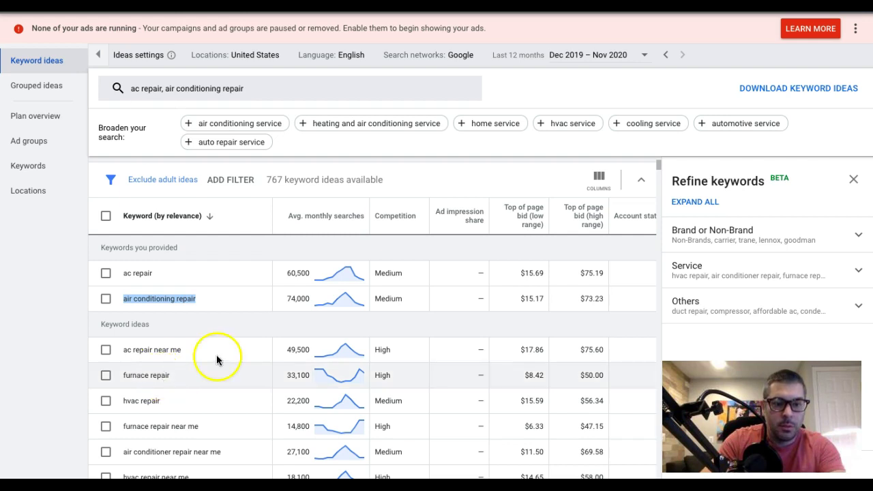
{"action": "scroll", "coordinate": [233, 353], "scroll_direction": "down", "scroll_amount": 1}
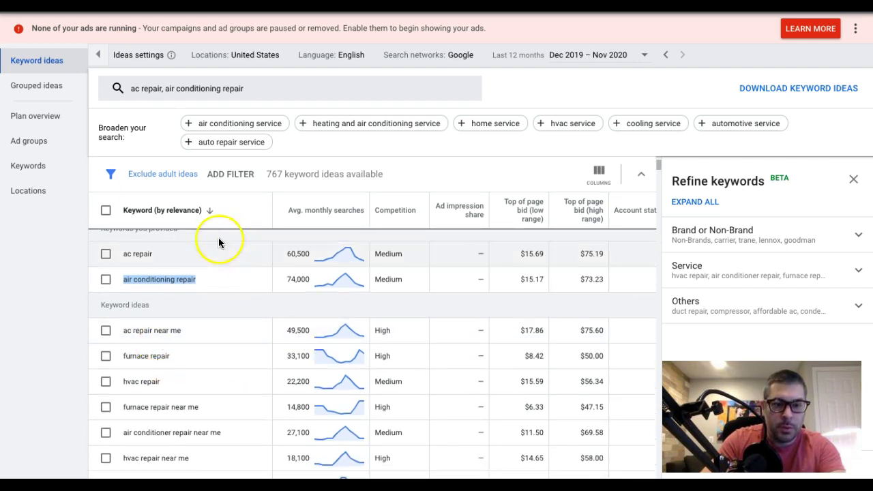
{"action": "left_click", "coordinate": [143, 332]}
{"action": "triple_click", "coordinate": [144, 332]}
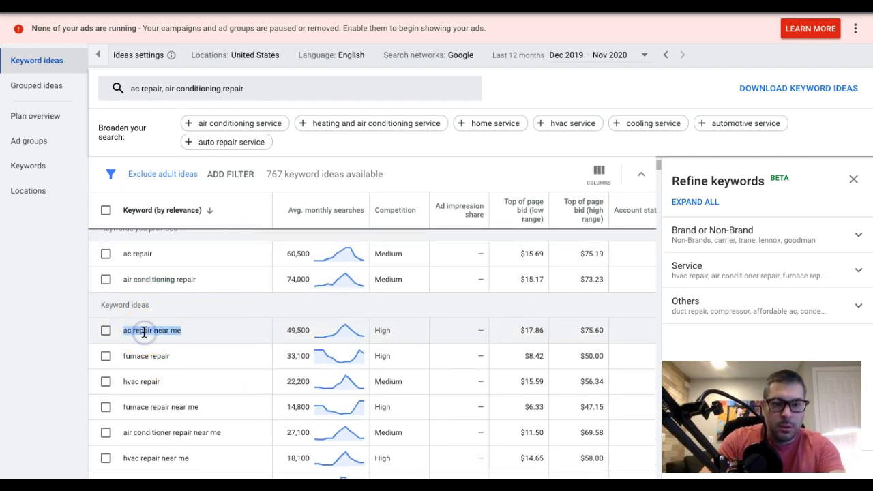
{"action": "key", "text": "ctrl+c"}
{"action": "key", "text": "alt+Tab"}
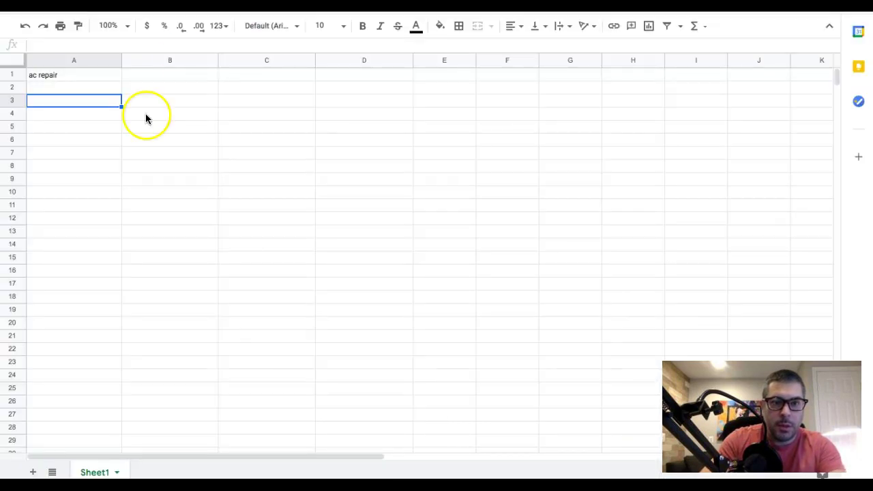
{"action": "key", "text": "ctrl+v"}
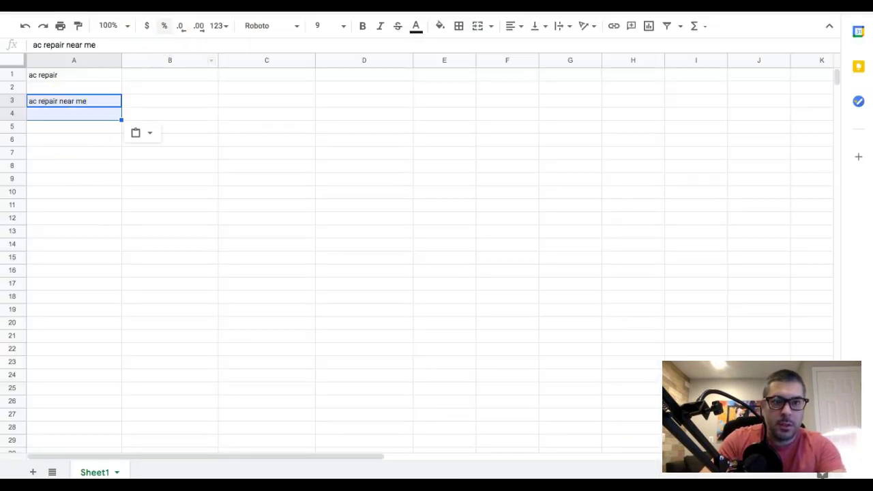
Step: Copy 'air conditioning repair' from the ideas list into cell A4
{"action": "key", "text": "alt+Tab"}
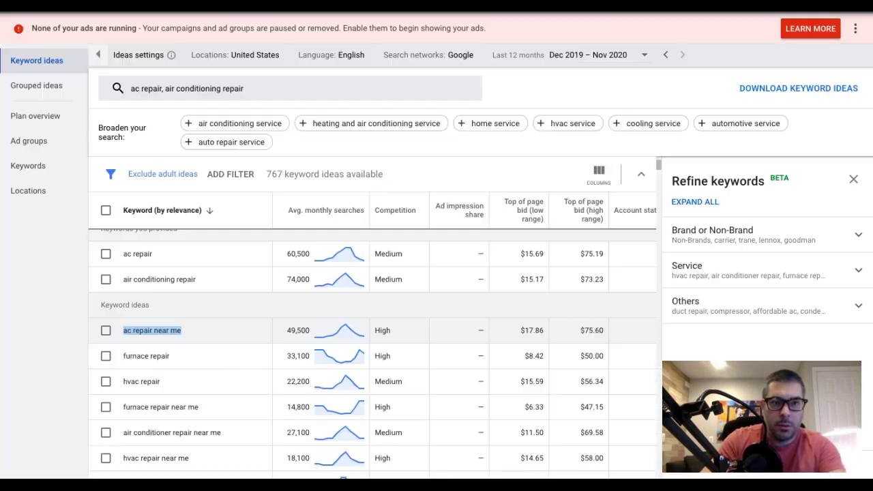
{"action": "triple_click", "coordinate": [160, 277]}
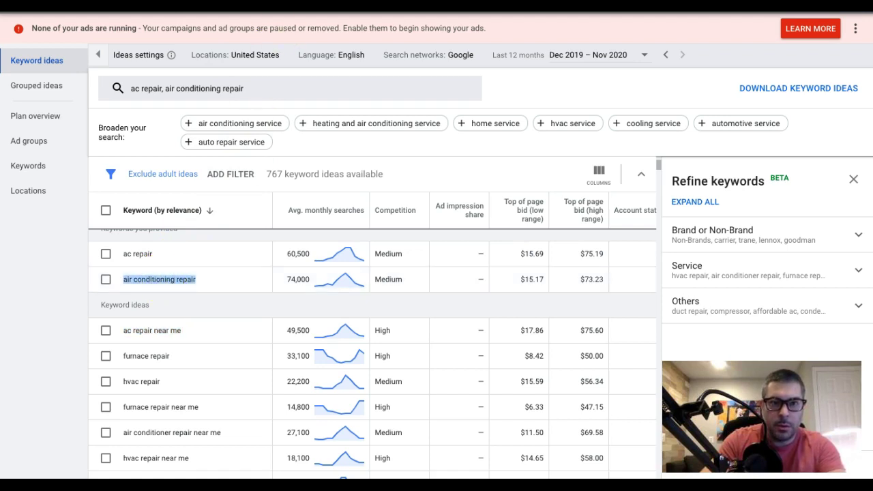
{"action": "key", "text": "alt+Tab"}
{"action": "left_click", "coordinate": [55, 113]}
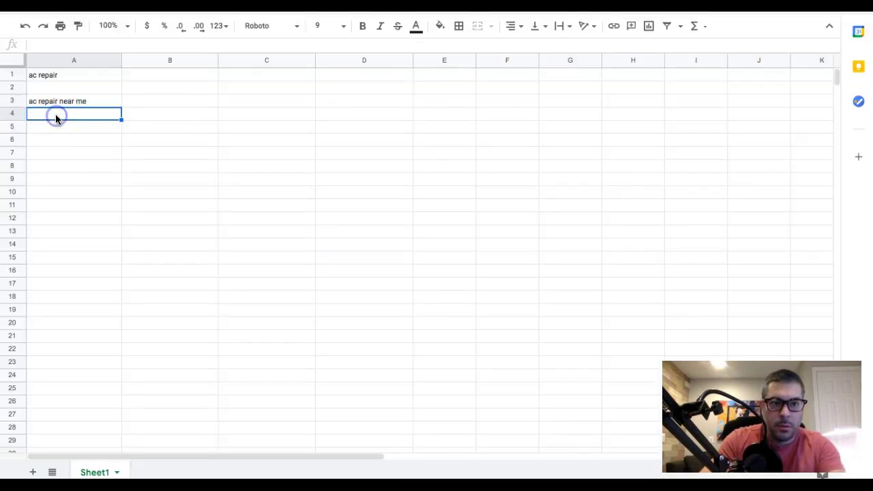
{"action": "key", "text": "ctrl+v"}
{"action": "left_click", "coordinate": [53, 130]}
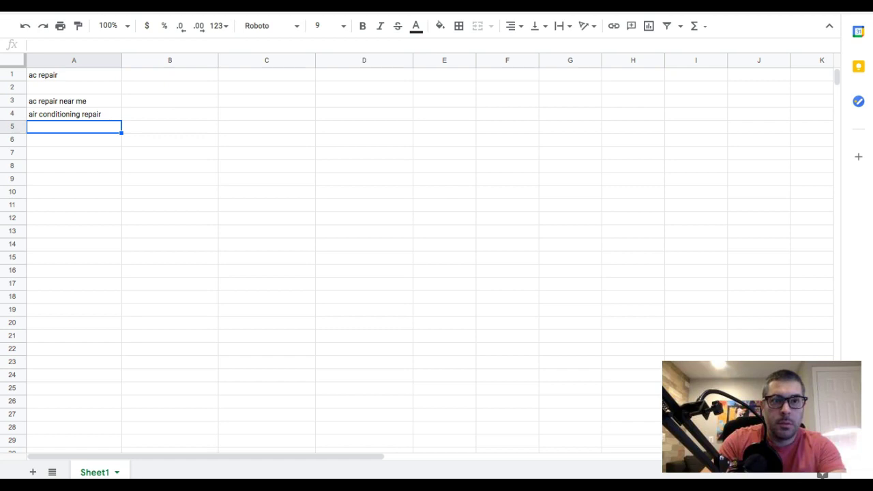
{"action": "key", "text": "ctrl+Tab"}
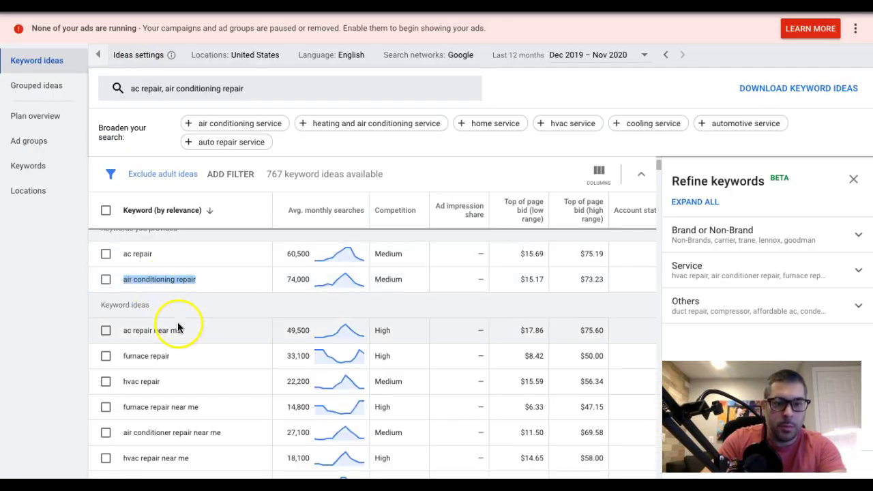
Step: Copy 'air conditioner repair near me' from the ideas list into cell A5
{"action": "scroll", "coordinate": [175, 371], "scroll_direction": "down", "scroll_amount": 1}
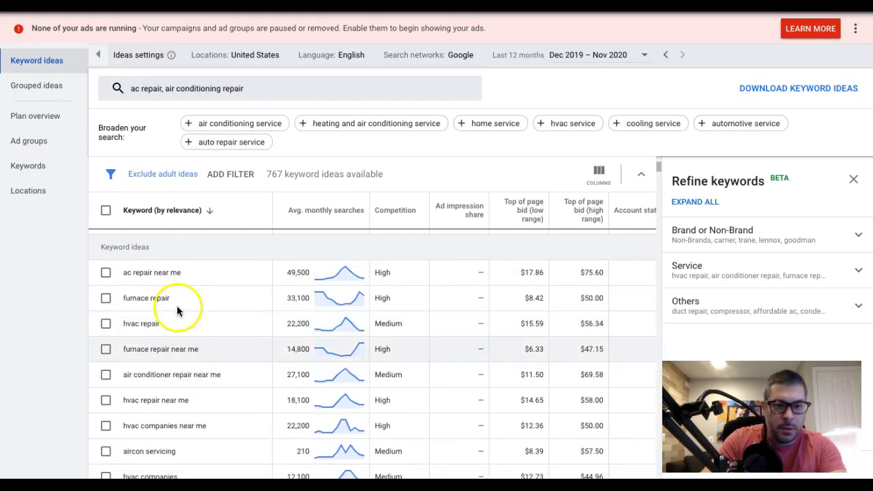
{"action": "scroll", "coordinate": [179, 298], "scroll_direction": "down", "scroll_amount": 1}
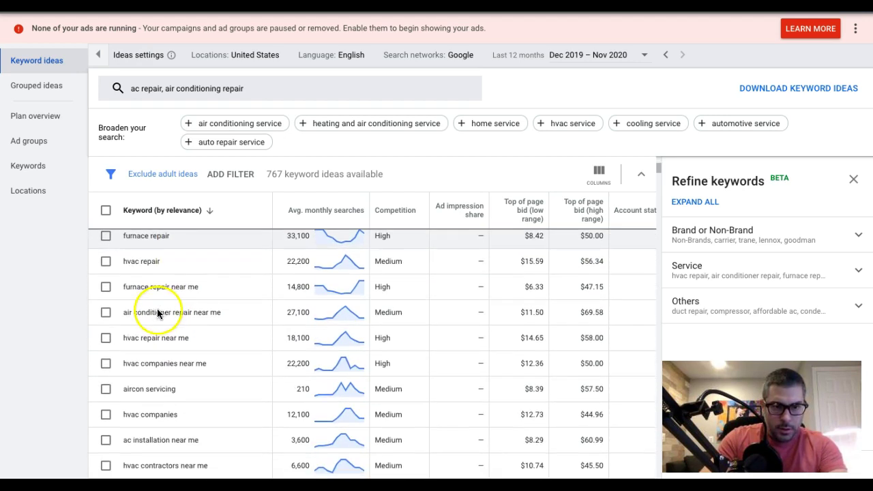
{"action": "triple_click", "coordinate": [155, 312]}
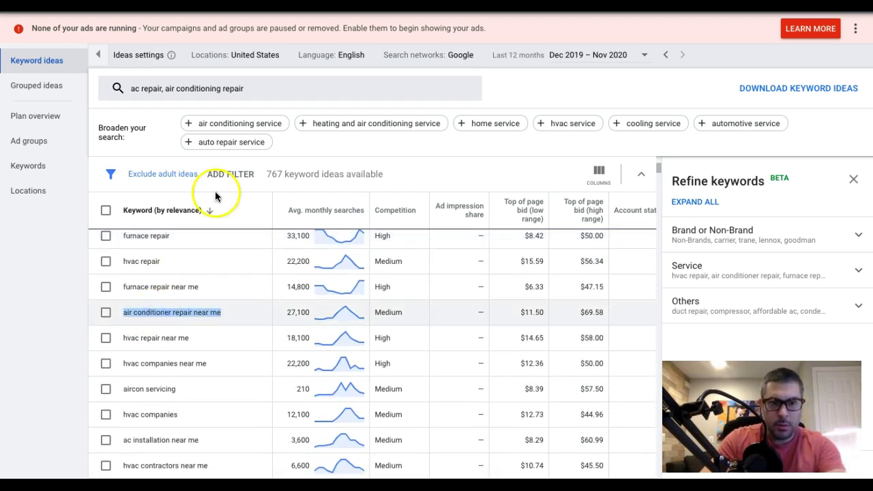
{"action": "key", "text": "alt+Tab"}
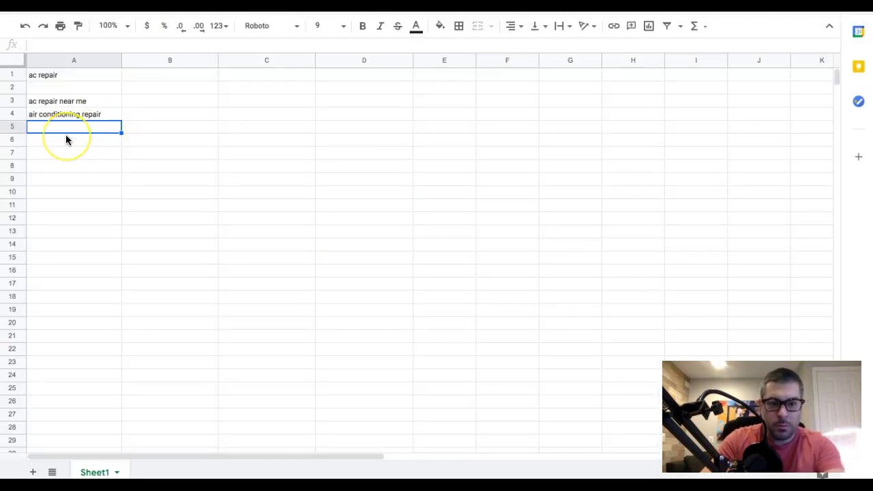
{"action": "key", "text": "ctrl+v"}
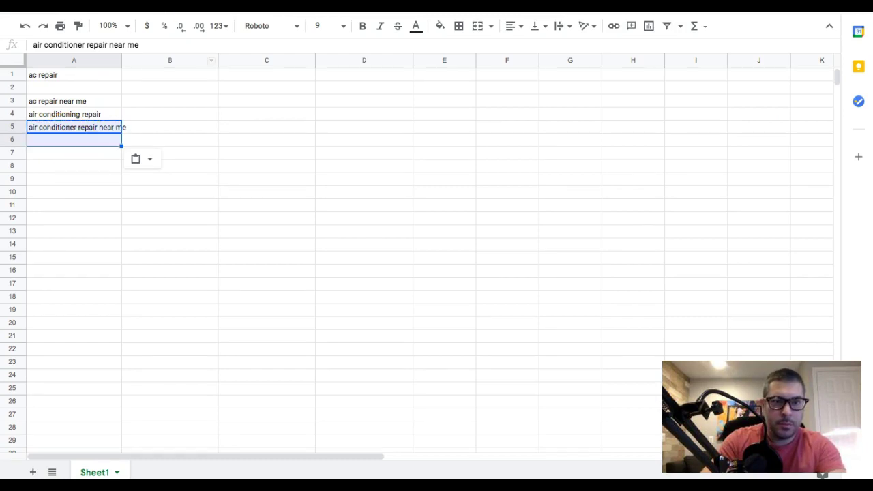
Step: Select 'ac installation near me' further down the Keyword Planner ideas list
{"action": "key", "text": "alt+Tab"}
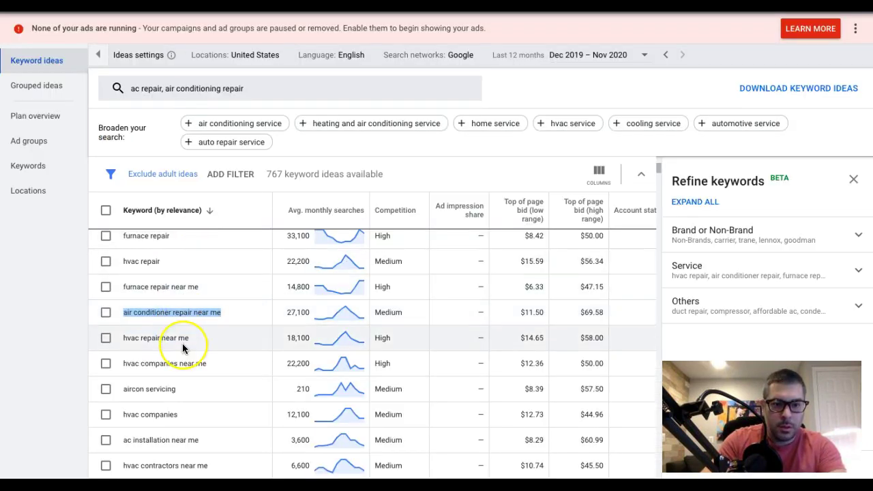
{"action": "scroll", "coordinate": [182, 348], "scroll_direction": "down", "scroll_amount": 3}
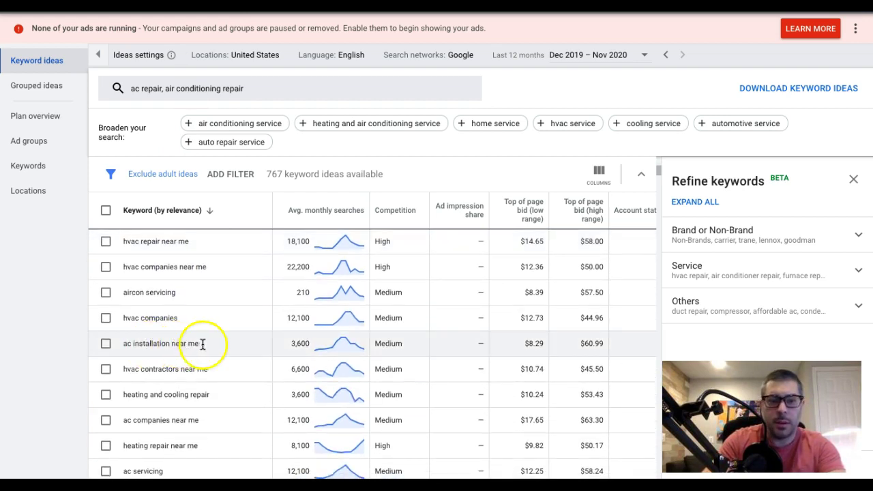
{"action": "triple_click", "coordinate": [161, 343]}
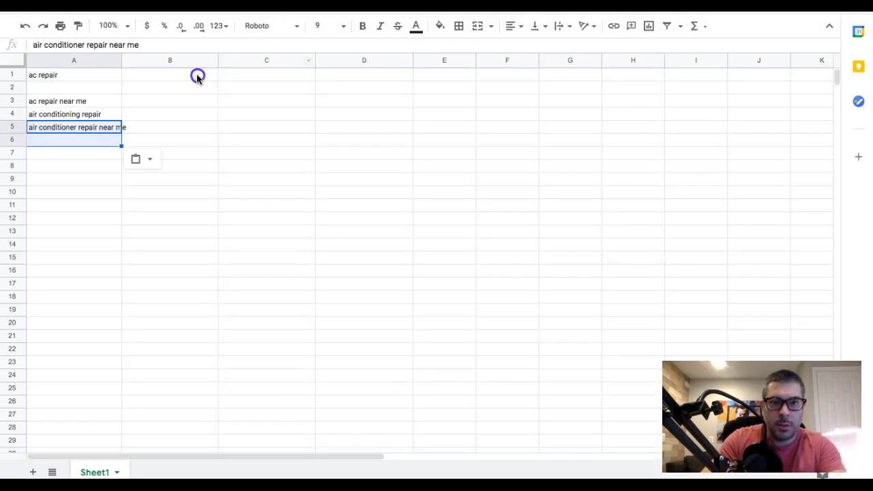
Step: Put 'ac installation' in cell B1 by pasting the copied keyword and trimming ' near me'
{"action": "left_click", "coordinate": [196, 75]}
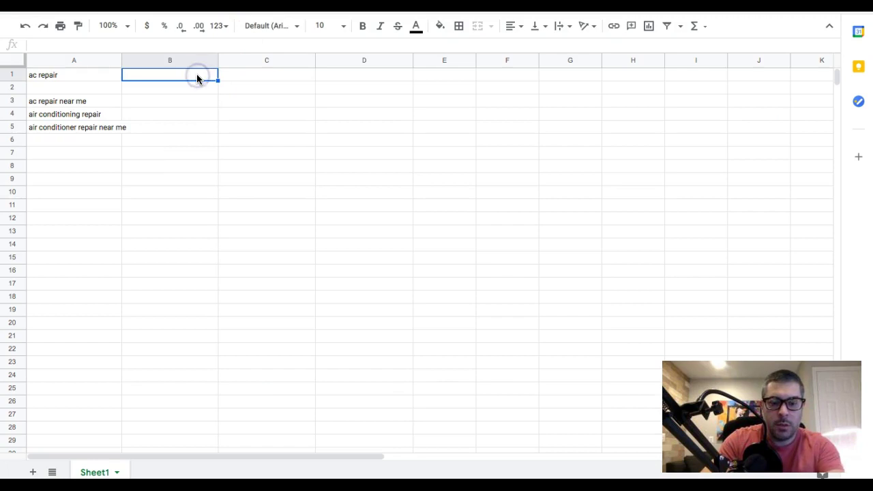
{"action": "key", "text": "ctrl+v"}
{"action": "key", "text": "ctrl+z"}
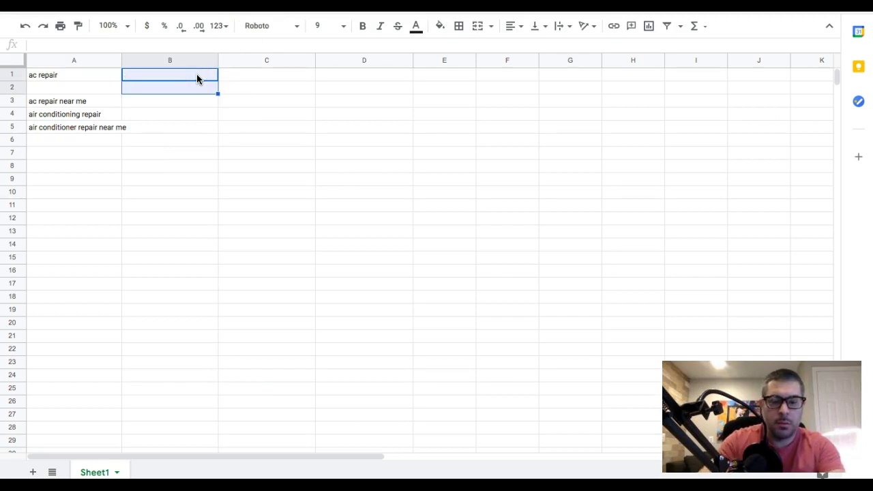
{"action": "left_click", "coordinate": [191, 75]}
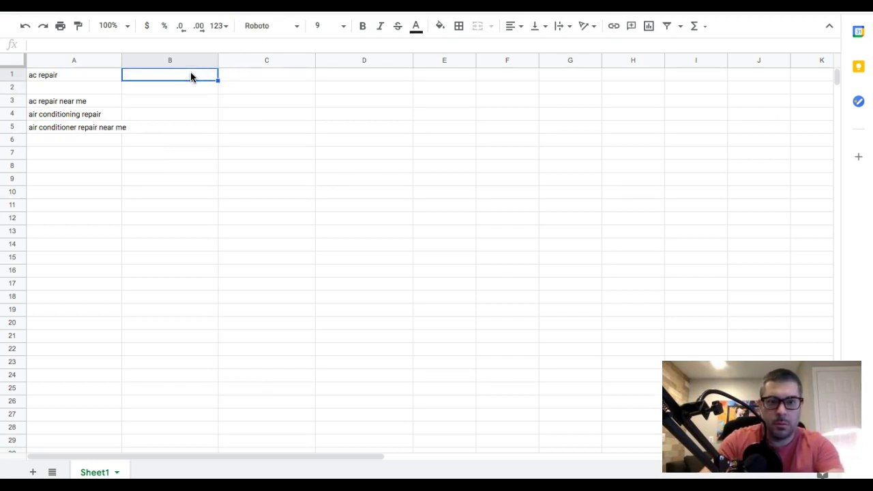
{"action": "key", "text": "ctrl+v"}
{"action": "double_click", "coordinate": [191, 74]}
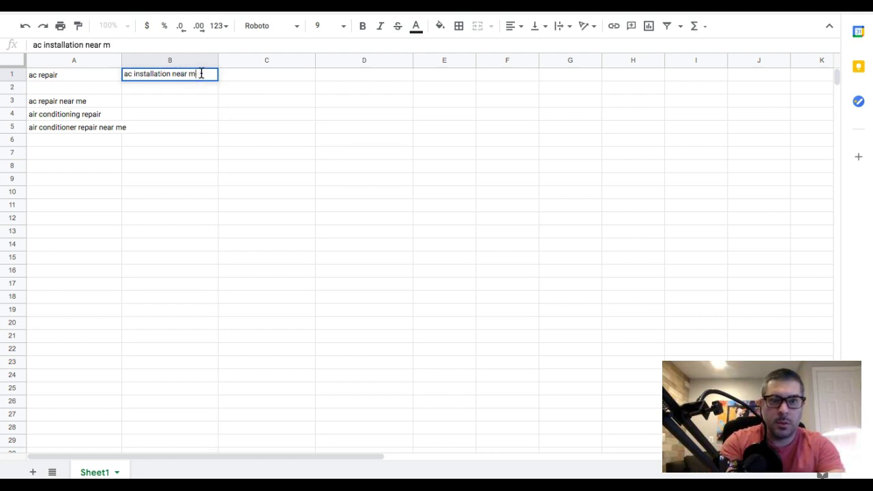
{"action": "key", "text": "BackSpace"}
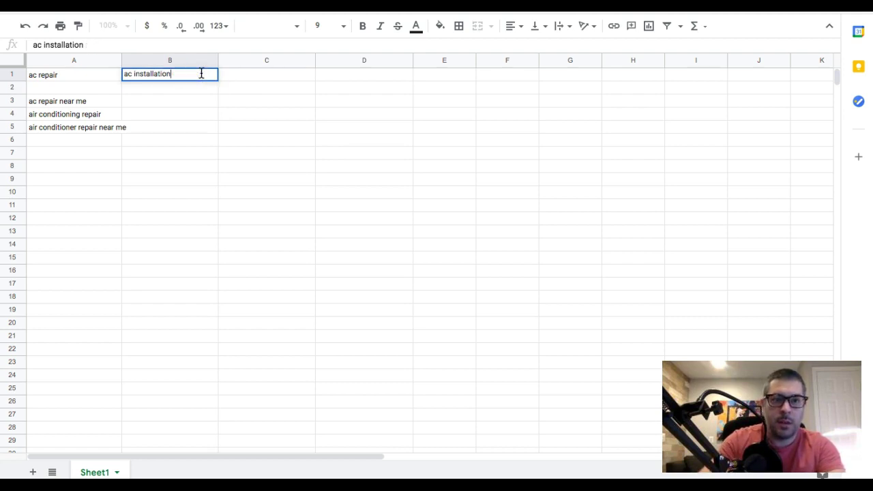
Step: Paste 'ac installation near me' into B3 and 'ac installation' into B4
{"action": "left_click", "coordinate": [146, 99]}
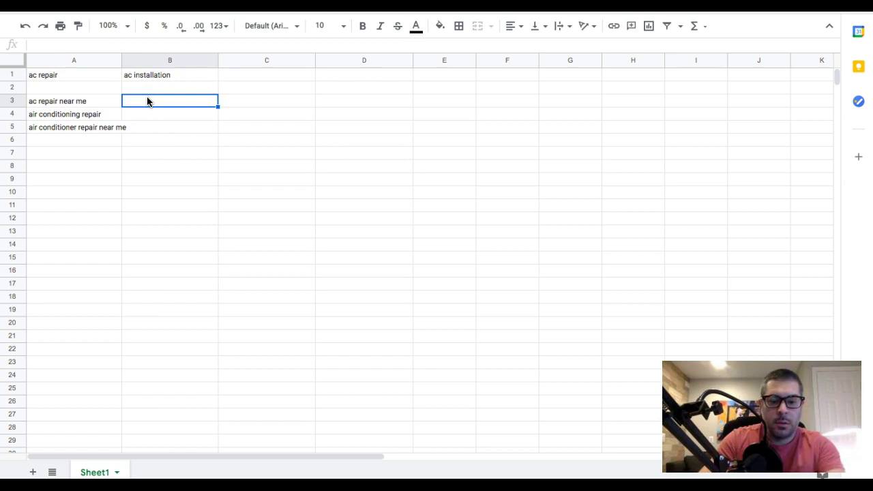
{"action": "key", "text": "ctrl+v"}
{"action": "left_click", "coordinate": [147, 114]}
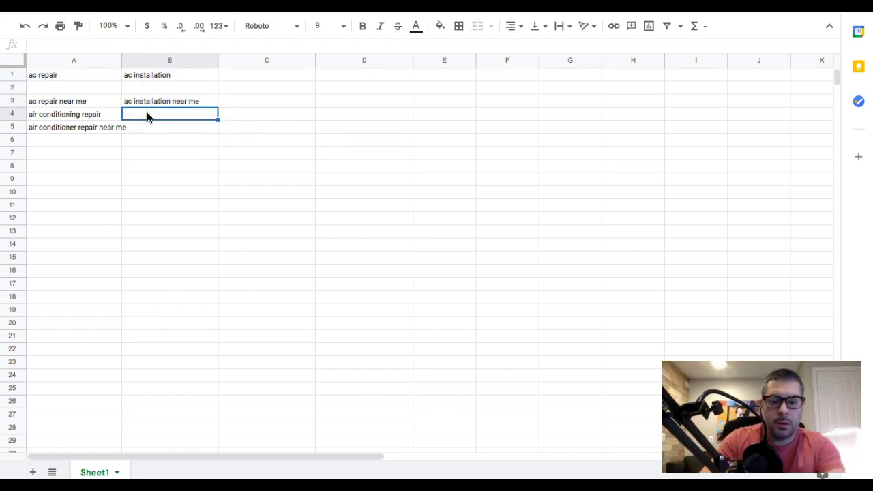
{"action": "key", "text": "ctrl+v"}
{"action": "double_click", "coordinate": [197, 116]}
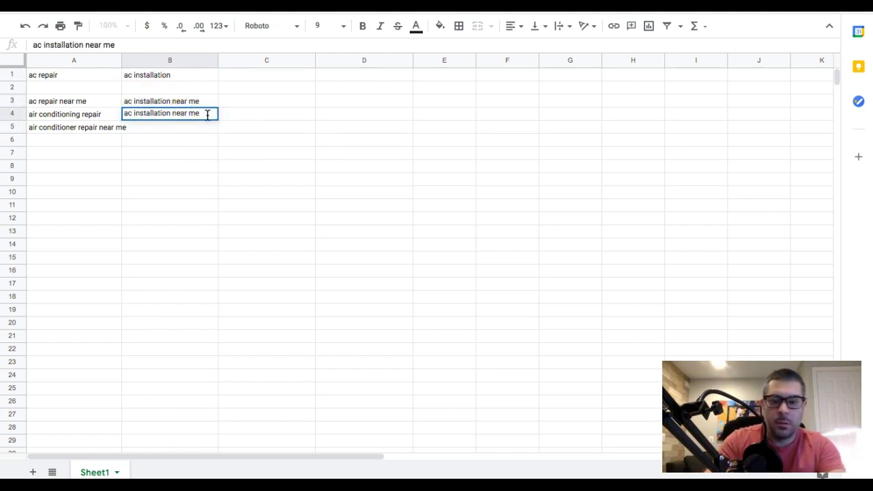
{"action": "key", "text": "BackSpace"}
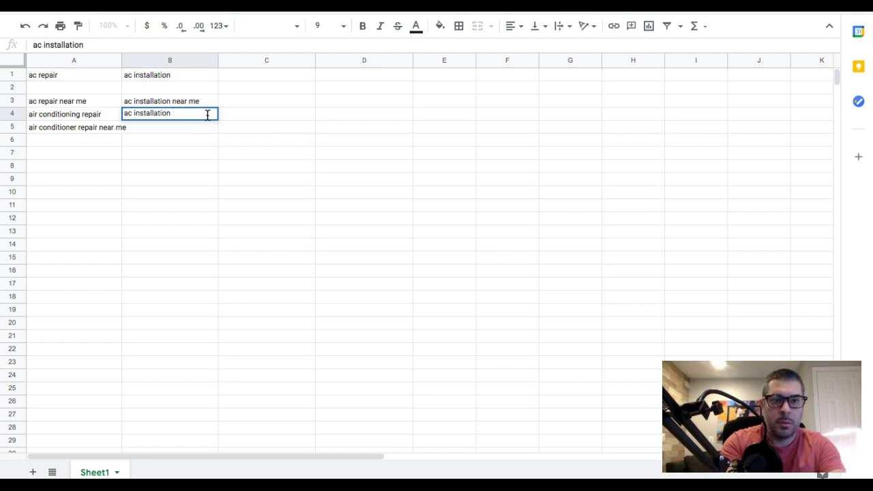
Step: Widen column A to fit its keywords and scroll the ideas list
{"action": "left_click_drag", "start_coordinate": [121, 63], "coordinate": [137, 62]}
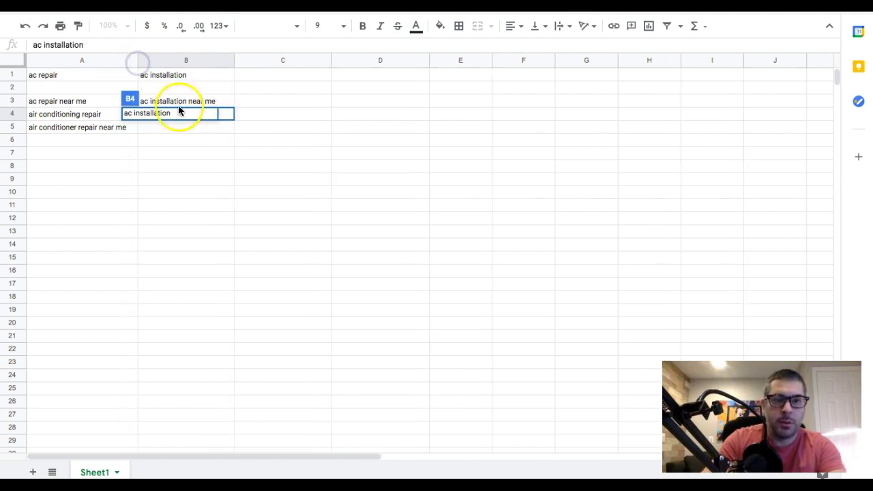
{"action": "left_click", "coordinate": [197, 148]}
{"action": "key", "text": "ctrl+Tab"}
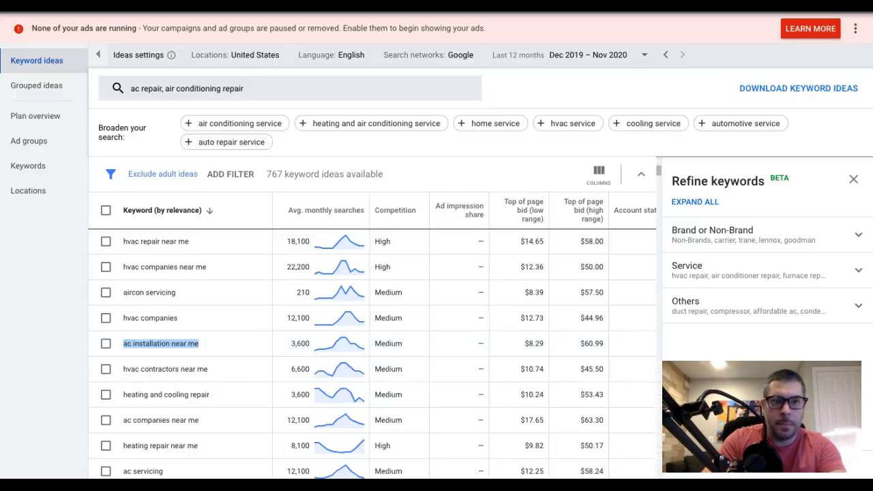
{"action": "scroll", "coordinate": [194, 388], "scroll_direction": "down", "scroll_amount": 1}
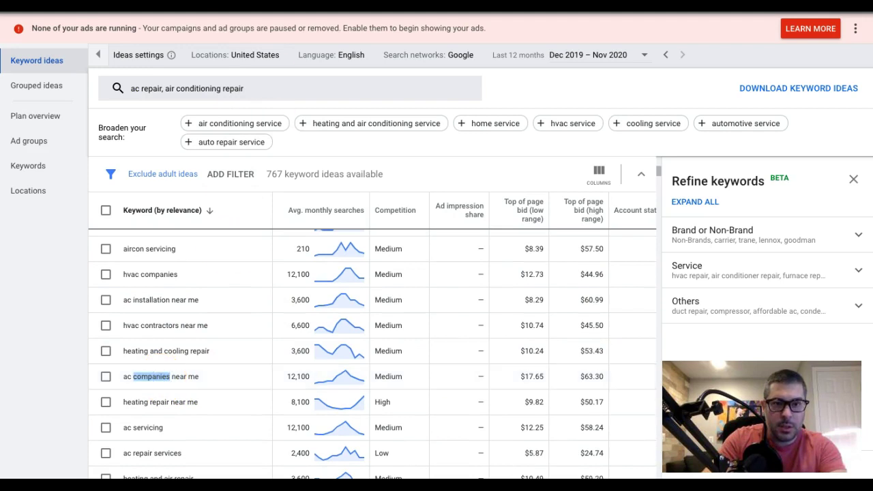
Step: Type 'ac company' into cell C1 as a new column heading
{"action": "key", "text": "alt+Tab"}
{"action": "left_click", "coordinate": [272, 75]}
{"action": "type", "text": "ac"}
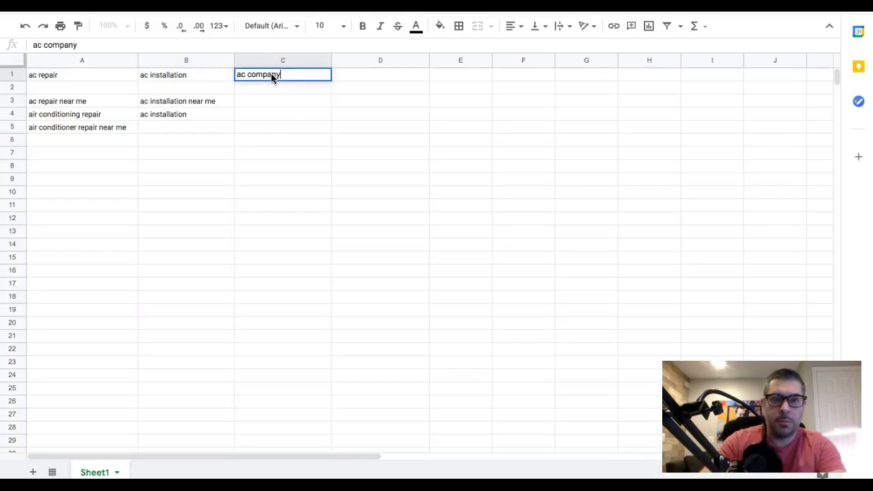
{"action": "type", "text": " company"}
{"action": "left_click", "coordinate": [280, 105]}
Step: Copy 'ac companies near me' from the ideas list into cell C3
{"action": "key", "text": "alt+Tab"}
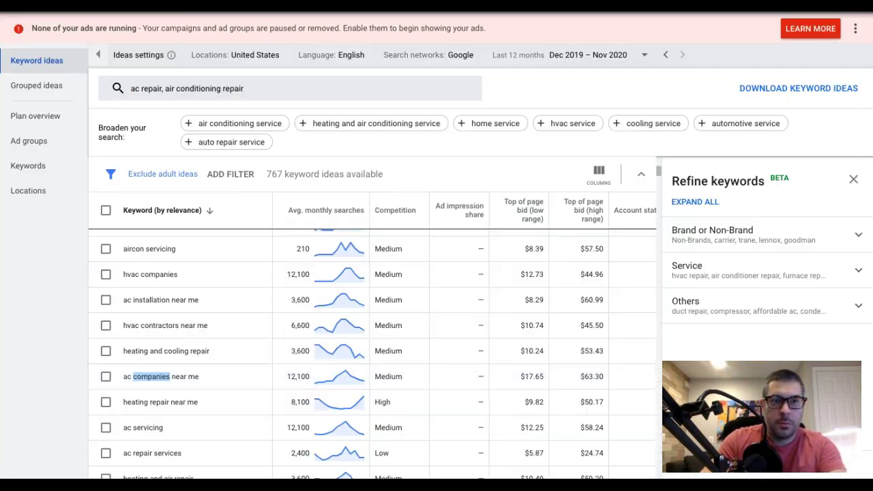
{"action": "double_click", "coordinate": [169, 376]}
{"action": "triple_click", "coordinate": [169, 375]}
{"action": "key", "text": "ctrl+c"}
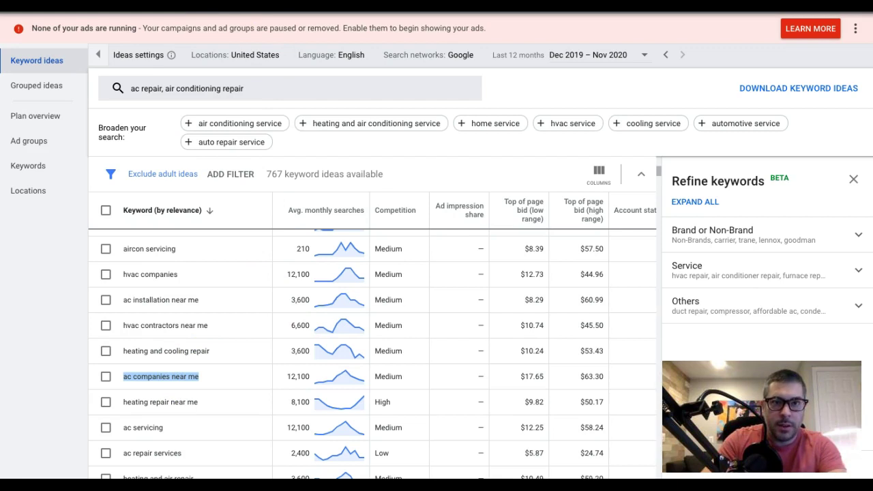
{"action": "key", "text": "alt+Tab"}
{"action": "left_click", "coordinate": [282, 105]}
{"action": "key", "text": "ctrl+v"}
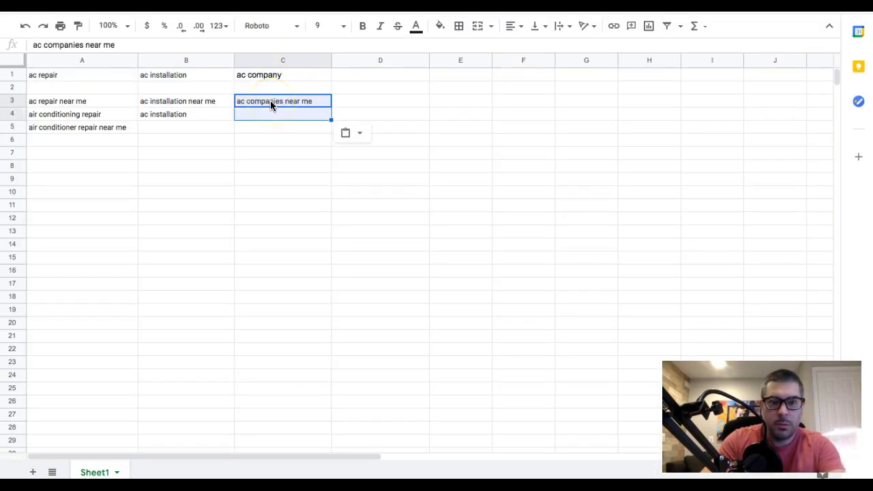
{"action": "left_click", "coordinate": [265, 114]}
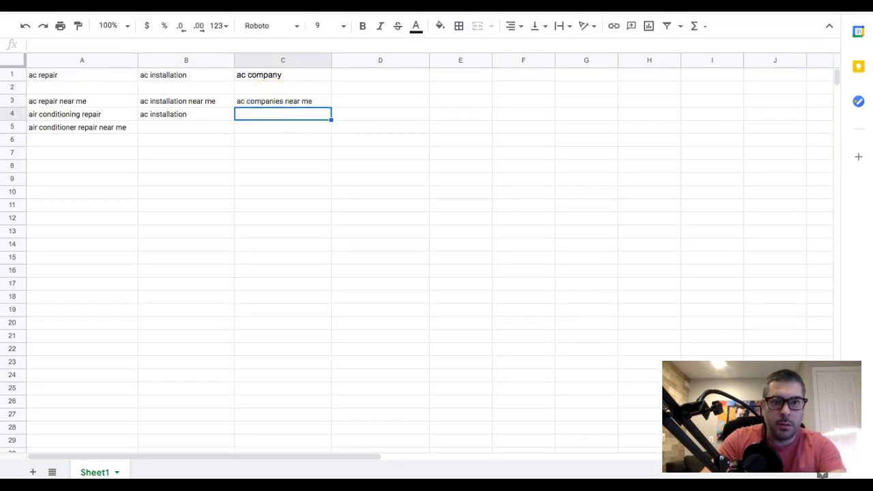
Step: Copy 'ac repair services' from the ideas list into cell A6
{"action": "key", "text": "alt+Tab"}
{"action": "scroll", "coordinate": [174, 403], "scroll_direction": "down", "scroll_amount": 1}
{"action": "scroll", "coordinate": [174, 398], "scroll_direction": "down", "scroll_amount": 1}
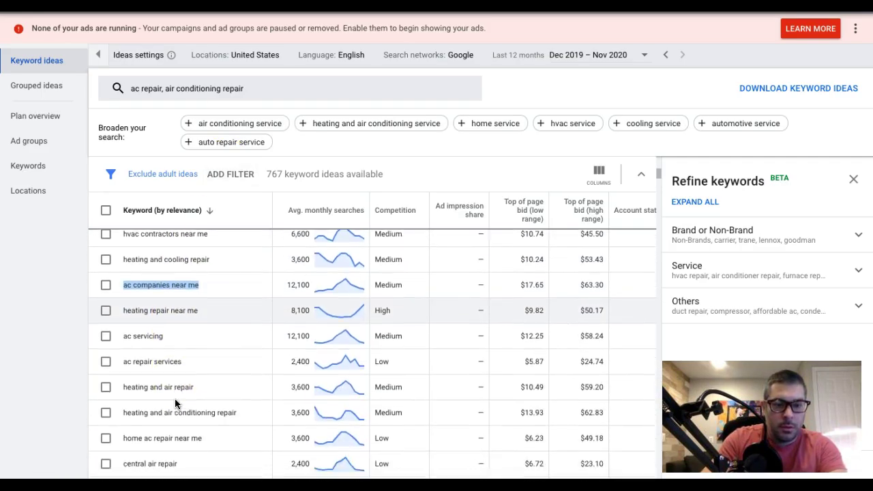
{"action": "triple_click", "coordinate": [156, 357]}
{"action": "key", "text": "ctrl+c"}
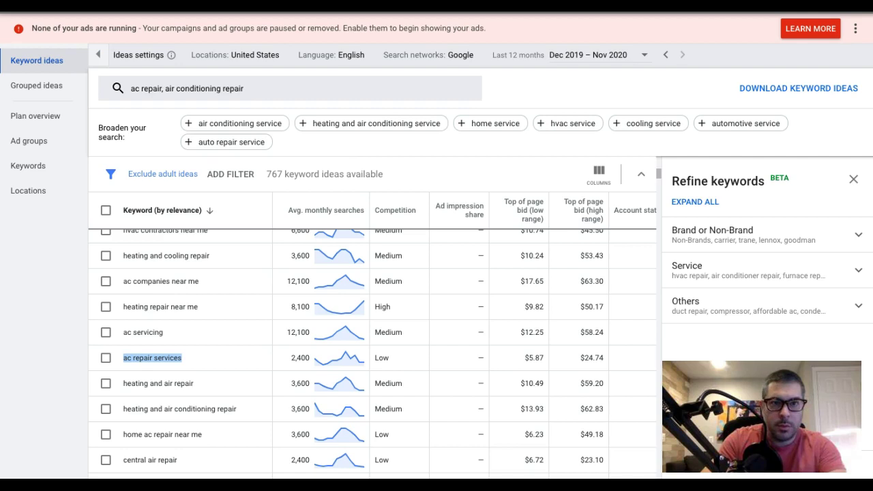
{"action": "key", "text": "alt+Tab"}
{"action": "left_click", "coordinate": [67, 140]}
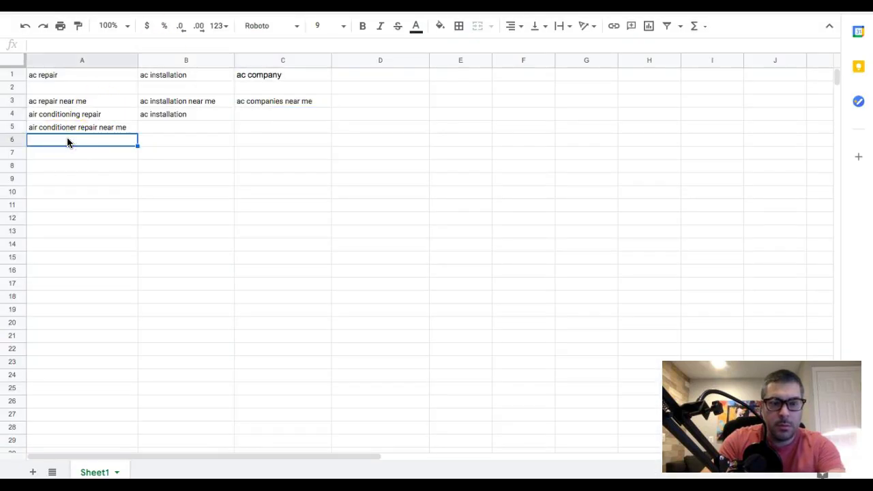
{"action": "key", "text": "ctrl+v"}
{"action": "key", "text": "alt+Tab"}
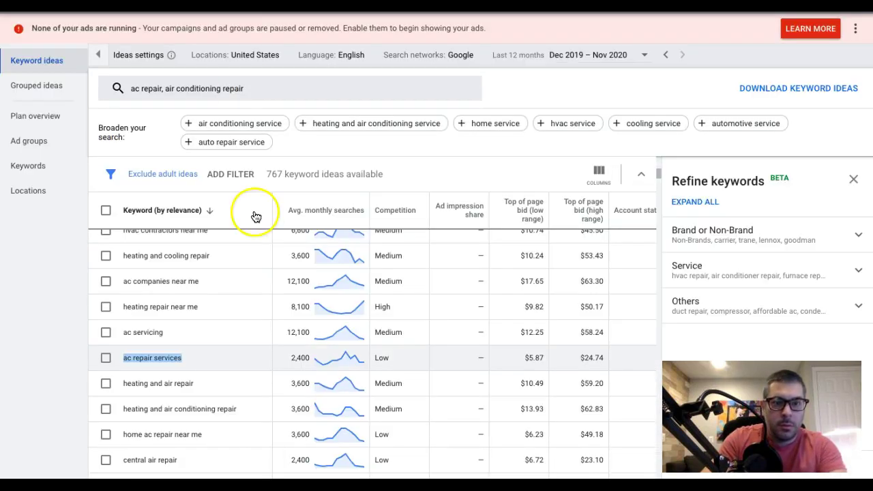
{"action": "scroll", "coordinate": [203, 359], "scroll_direction": "down", "scroll_amount": 3}
Step: Copy 'central air repair' from the ideas list into cell D1
{"action": "scroll", "coordinate": [203, 358], "scroll_direction": "down", "scroll_amount": 3}
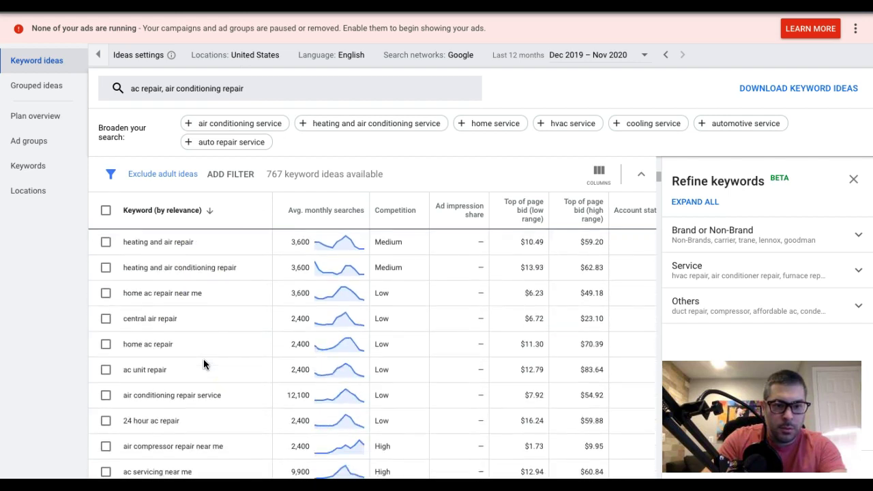
{"action": "triple_click", "coordinate": [156, 318]}
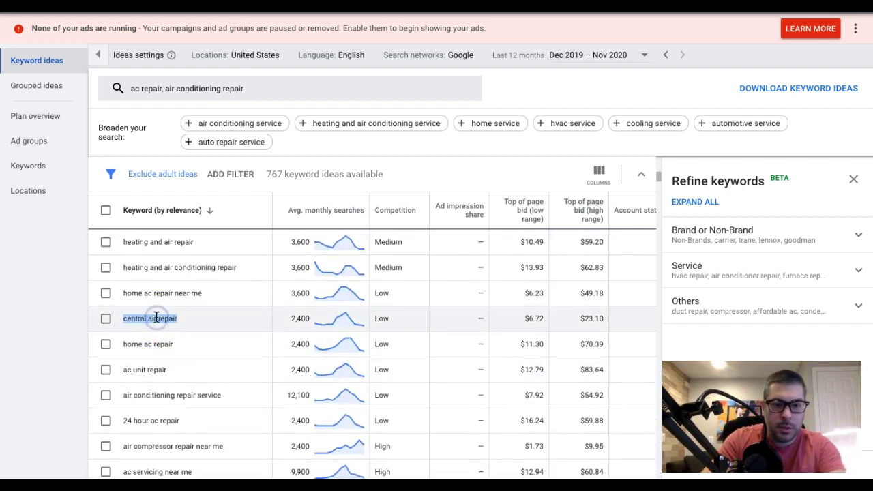
{"action": "key", "text": "ctrl+c"}
{"action": "key", "text": "alt+Tab"}
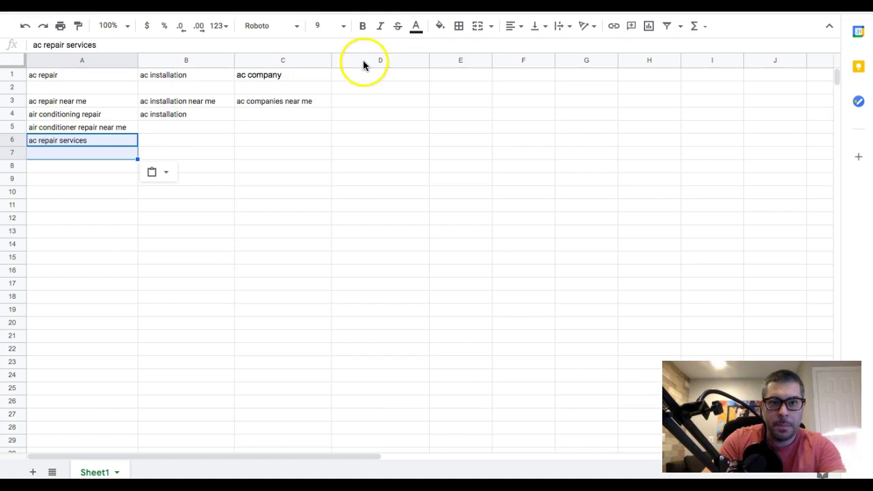
{"action": "left_click", "coordinate": [361, 70]}
{"action": "key", "text": "ctrl+v"}
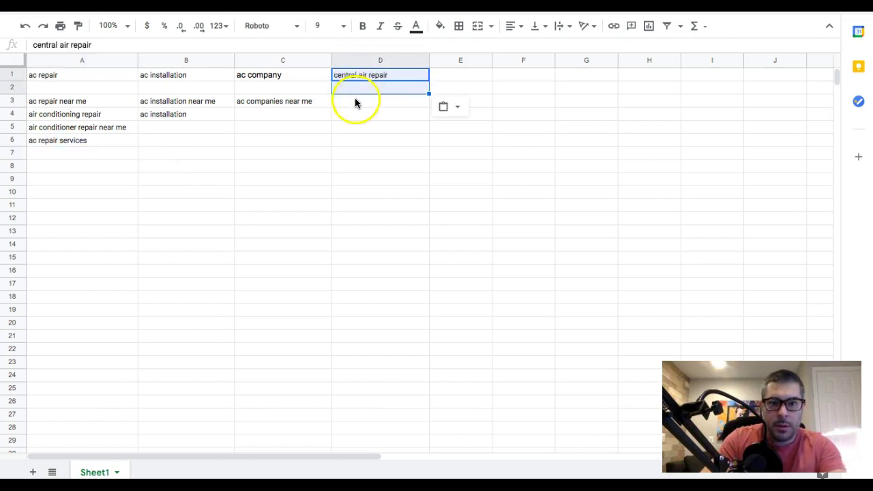
Step: Paste 'central air repair' into D3 as well, then scroll further through the ideas
{"action": "left_click", "coordinate": [356, 101]}
{"action": "key", "text": "ctrl+v"}
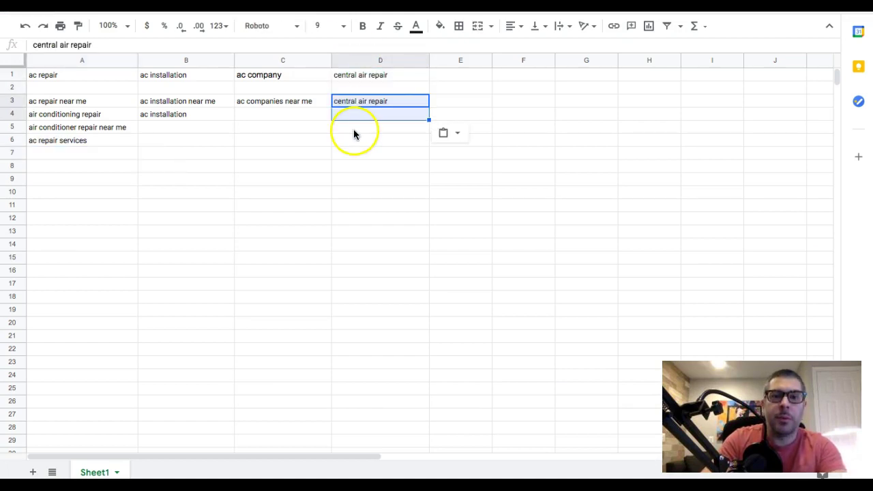
{"action": "left_click", "coordinate": [381, 131]}
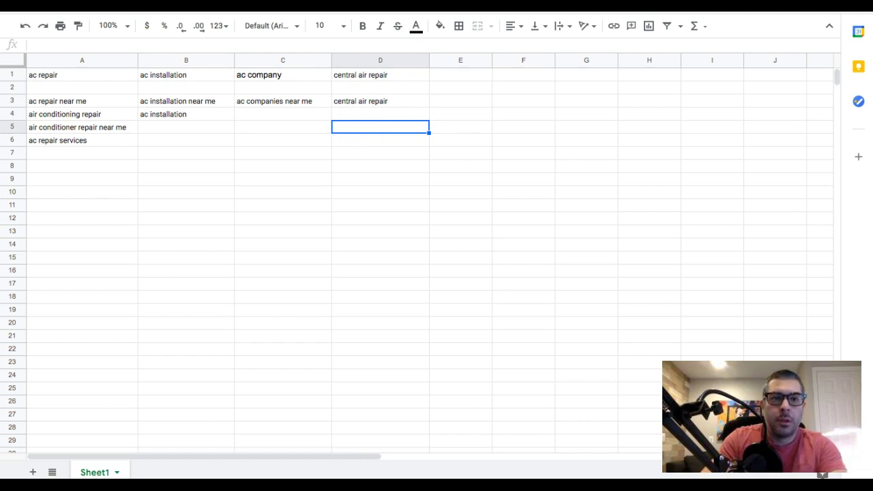
{"action": "key", "text": "ctrl+Tab"}
{"action": "scroll", "coordinate": [206, 278], "scroll_direction": "down", "scroll_amount": 5}
{"action": "scroll", "coordinate": [177, 320], "scroll_direction": "down", "scroll_amount": 3}
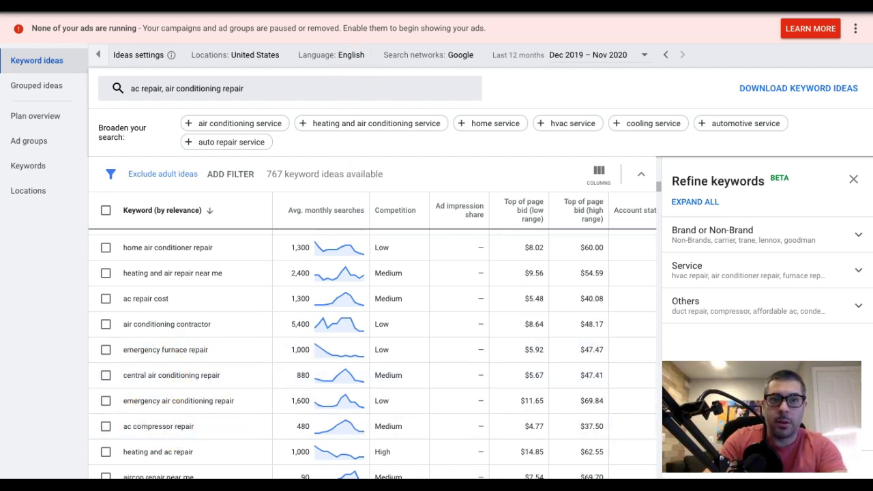
{"action": "key", "text": "ctrl+Tab"}
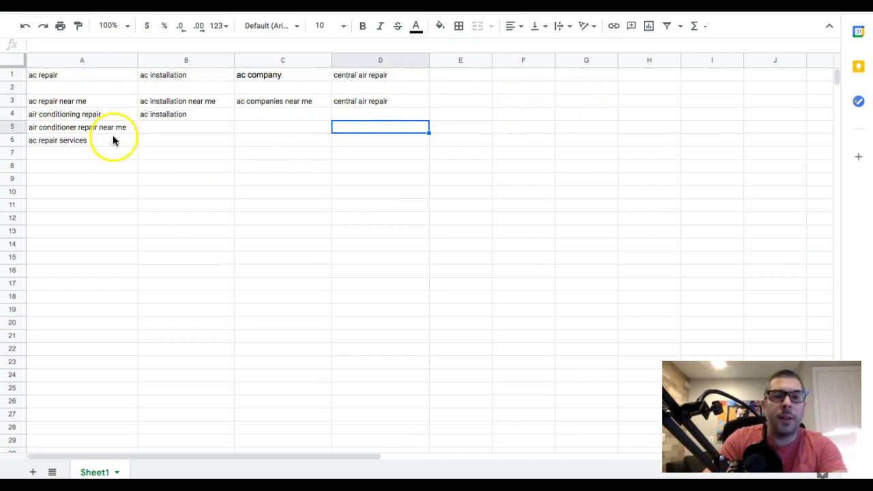
{"action": "left_click", "coordinate": [102, 166]}
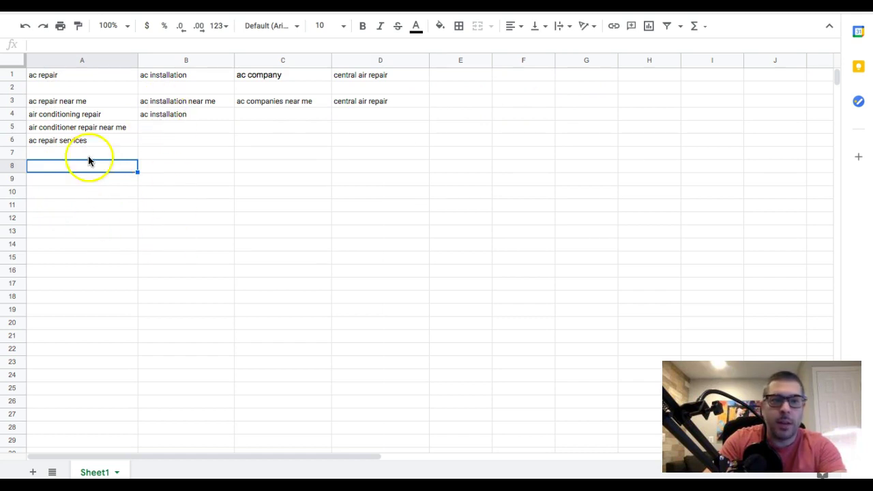
{"action": "left_click", "coordinate": [50, 79]}
{"action": "left_click", "coordinate": [51, 152]}
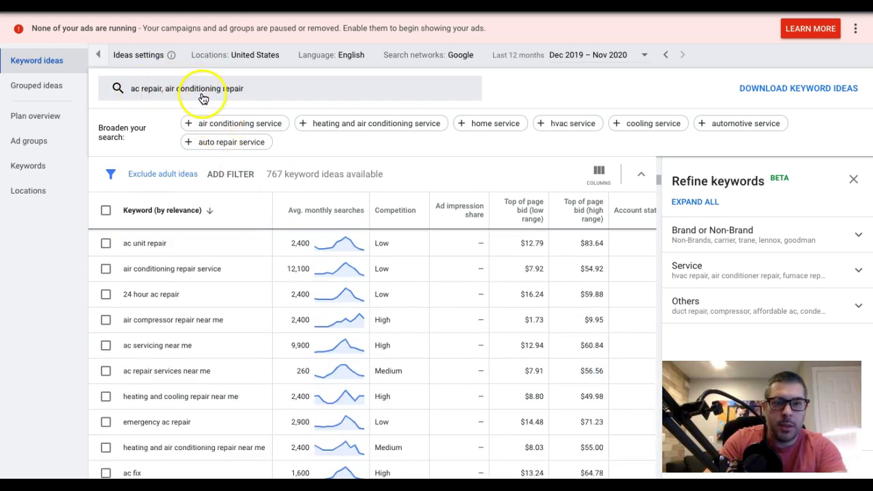
Step: Filter ideas to keywords containing 'ac repair' (201 of 767) and widen the Keyword column
{"action": "left_click", "coordinate": [242, 176]}
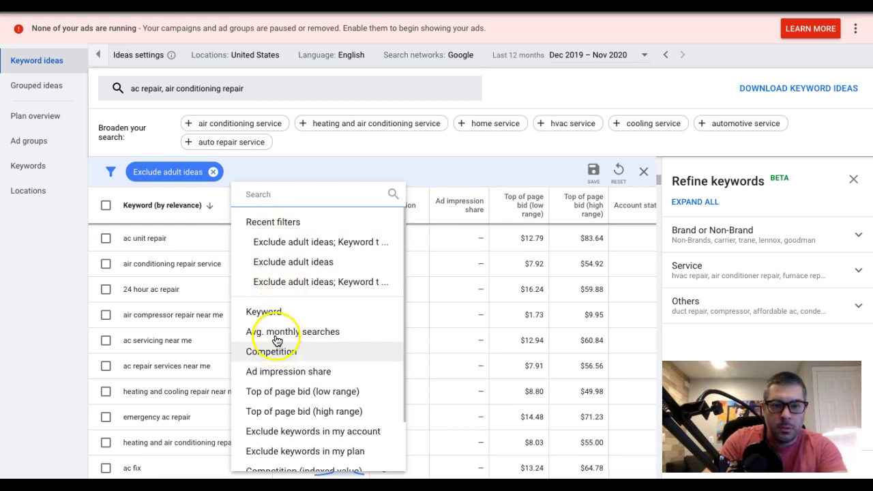
{"action": "left_click", "coordinate": [267, 311]}
{"action": "left_click", "coordinate": [256, 251]}
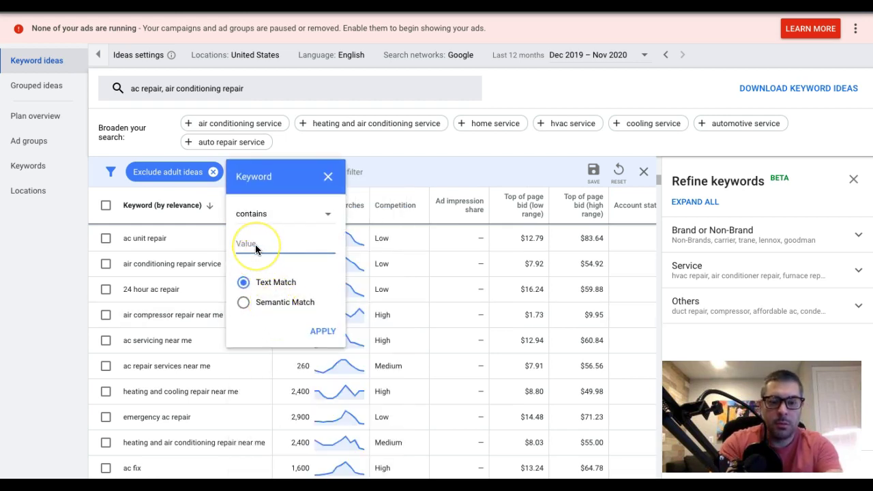
{"action": "type", "text": "ac repair"}
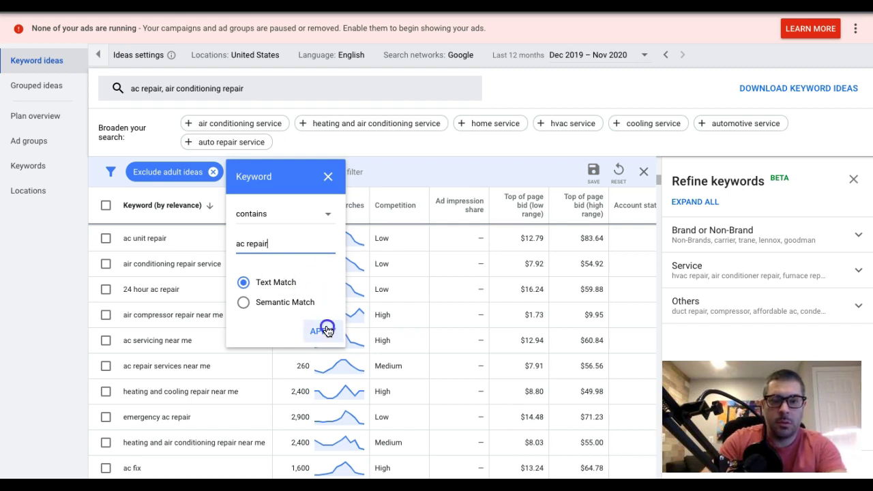
{"action": "left_click", "coordinate": [323, 330]}
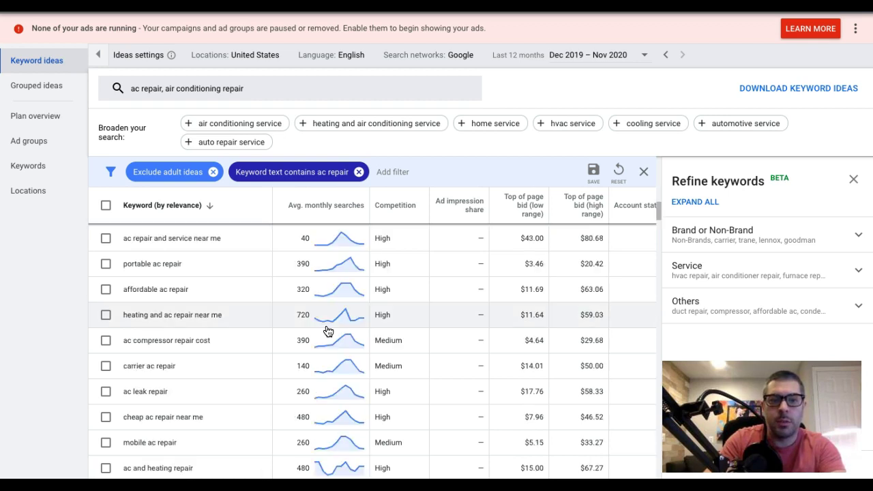
{"action": "left_click_drag", "start_coordinate": [273, 212], "coordinate": [296, 212]}
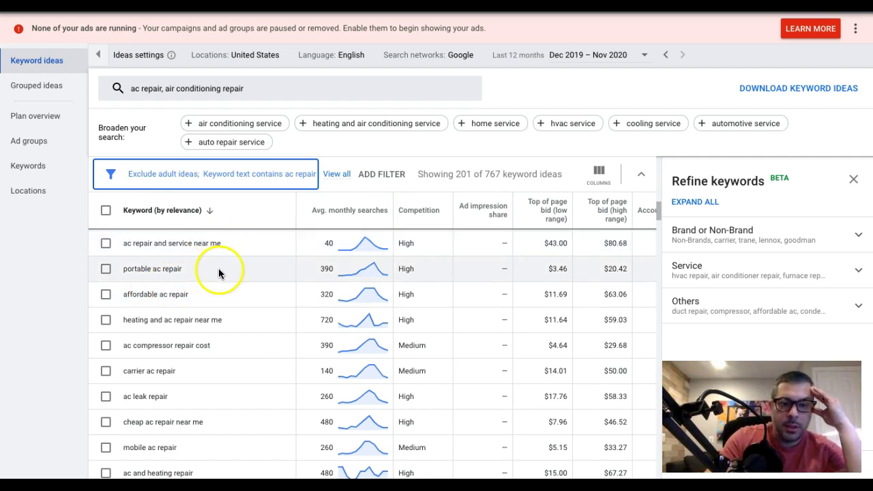
Step: Copy 'affordable ac repair' from the filtered ideas into cell A7
{"action": "triple_click", "coordinate": [163, 294]}
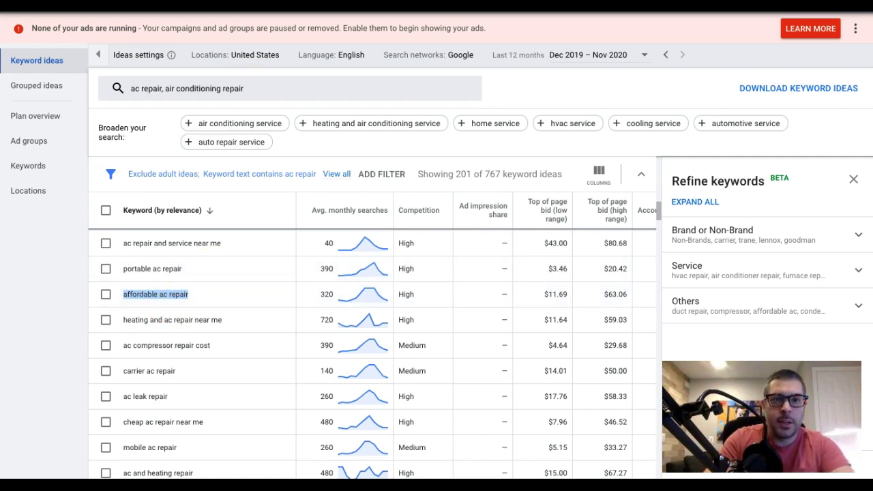
{"action": "key", "text": "ctrl+Tab"}
{"action": "key", "text": "ctrl+v"}
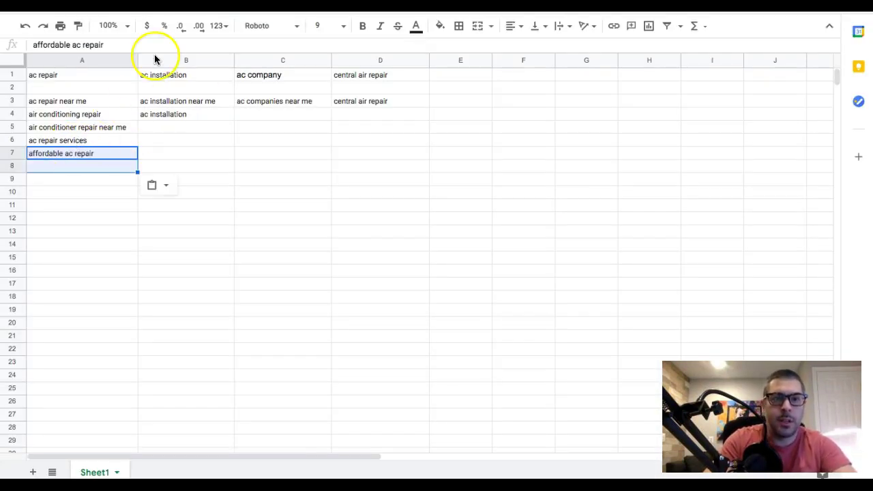
{"action": "key", "text": "ctrl+shift+Tab"}
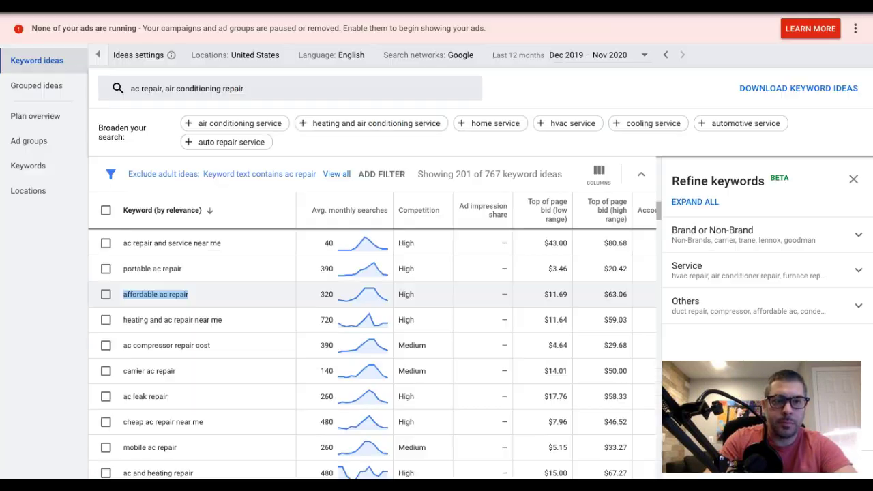
Step: Copy 'home ac repair near me' from the ideas list into cell A8
{"action": "triple_click", "coordinate": [161, 271]}
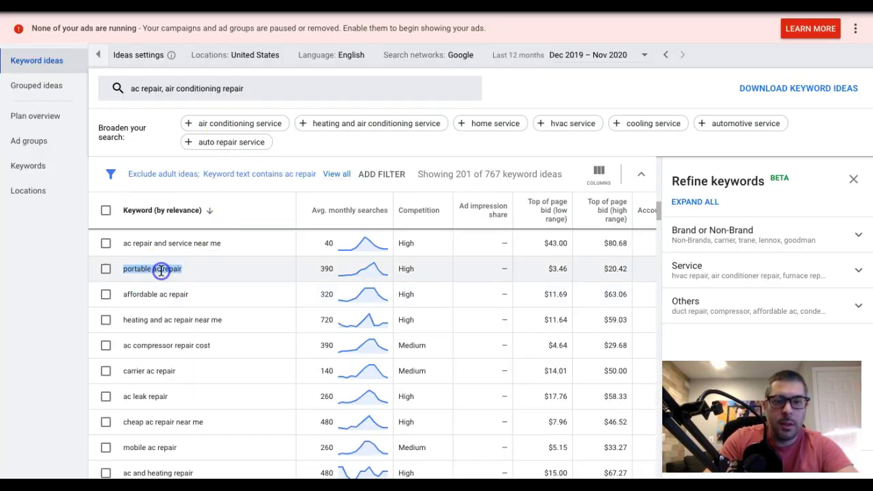
{"action": "left_click", "coordinate": [161, 270]}
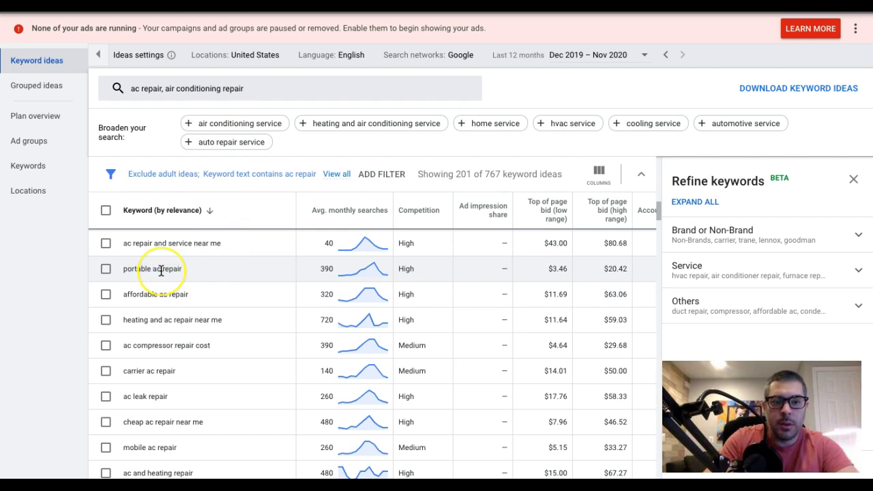
{"action": "scroll", "coordinate": [161, 270], "scroll_direction": "up", "scroll_amount": 3}
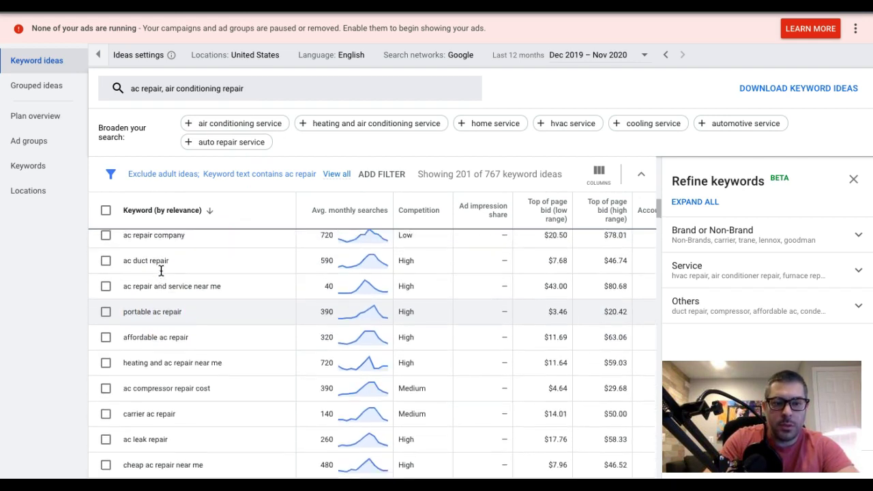
{"action": "scroll", "coordinate": [154, 345], "scroll_direction": "up", "scroll_amount": 6}
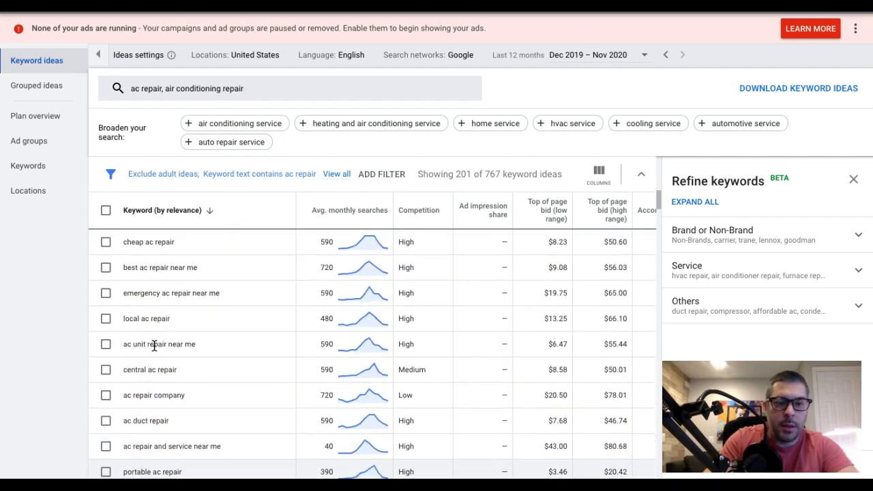
{"action": "scroll", "coordinate": [154, 346], "scroll_direction": "up", "scroll_amount": 10}
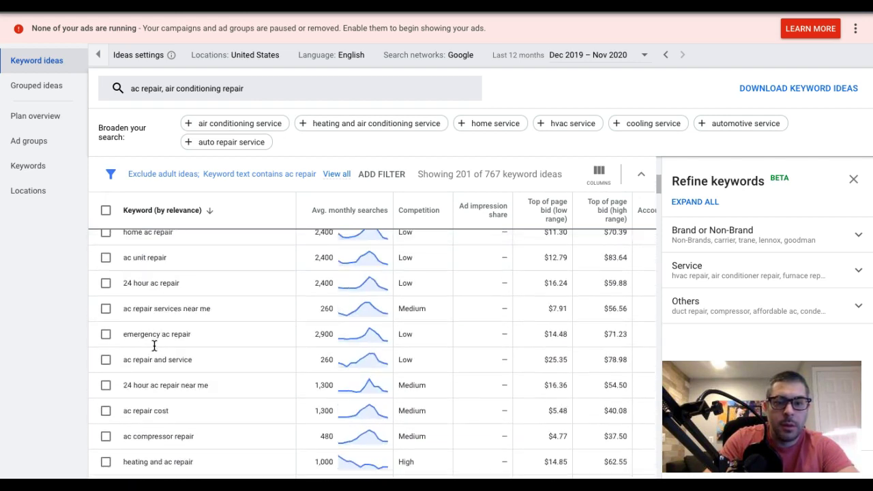
{"action": "scroll", "coordinate": [154, 346], "scroll_direction": "up", "scroll_amount": 1}
{"action": "left_click", "coordinate": [218, 324]}
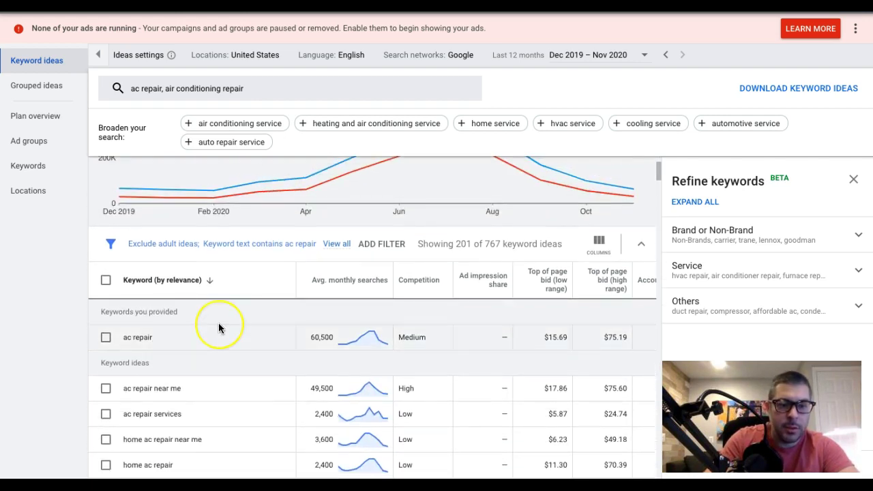
{"action": "scroll", "coordinate": [219, 323], "scroll_direction": "down", "scroll_amount": 3}
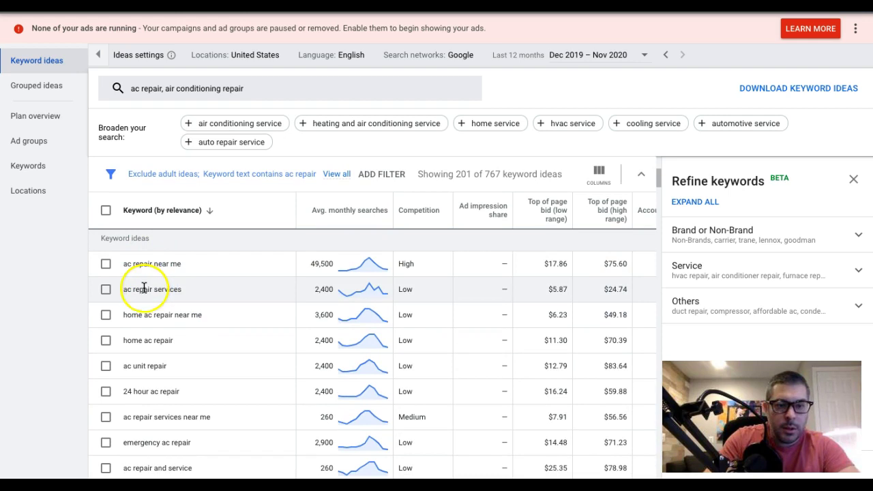
{"action": "triple_click", "coordinate": [166, 314]}
{"action": "key", "text": "ctrl+c"}
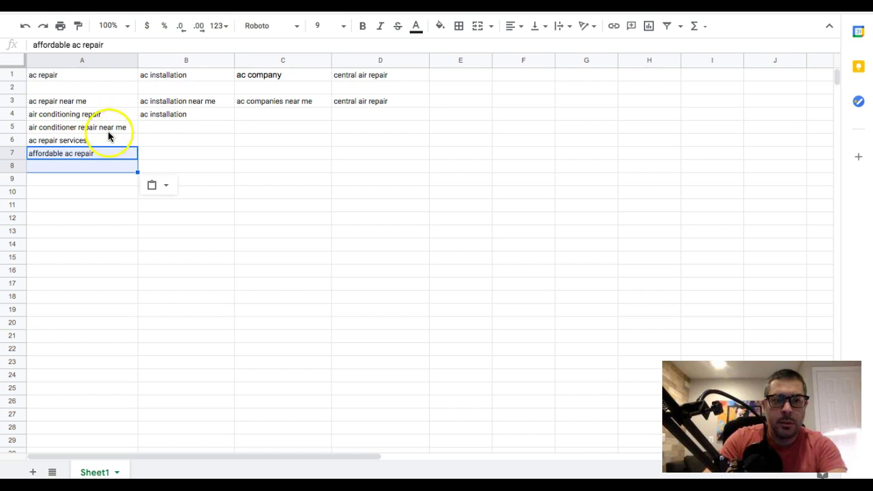
{"action": "left_click", "coordinate": [69, 167]}
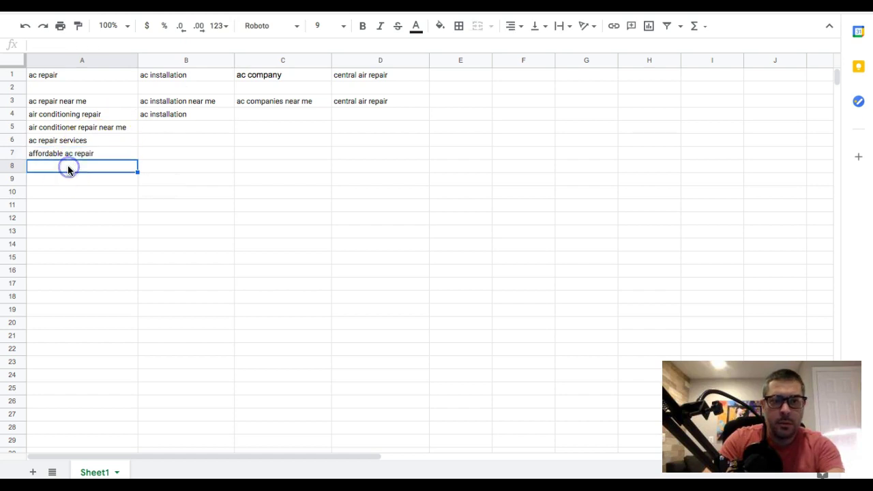
{"action": "key", "text": "ctrl+v"}
{"action": "left_click", "coordinate": [60, 179]}
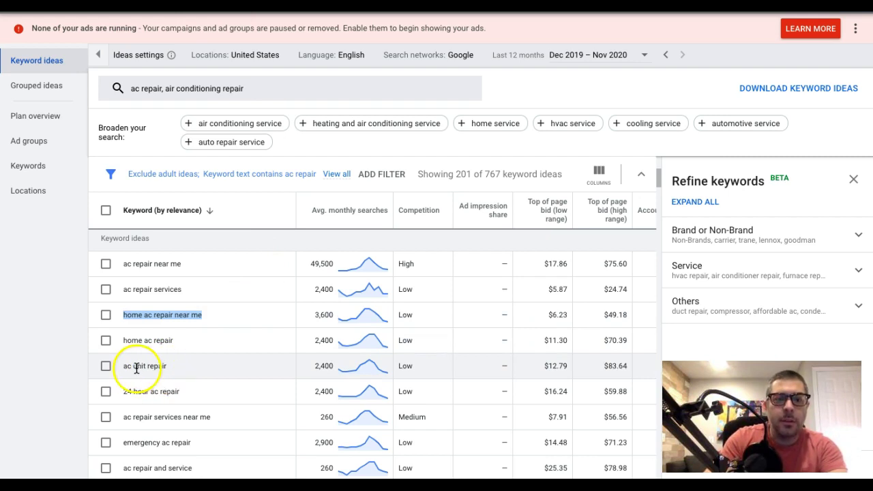
Step: Copy 'ac unit repair' from the ideas list into cell A9
{"action": "triple_click", "coordinate": [150, 365]}
{"action": "key", "text": "ctrl+c"}
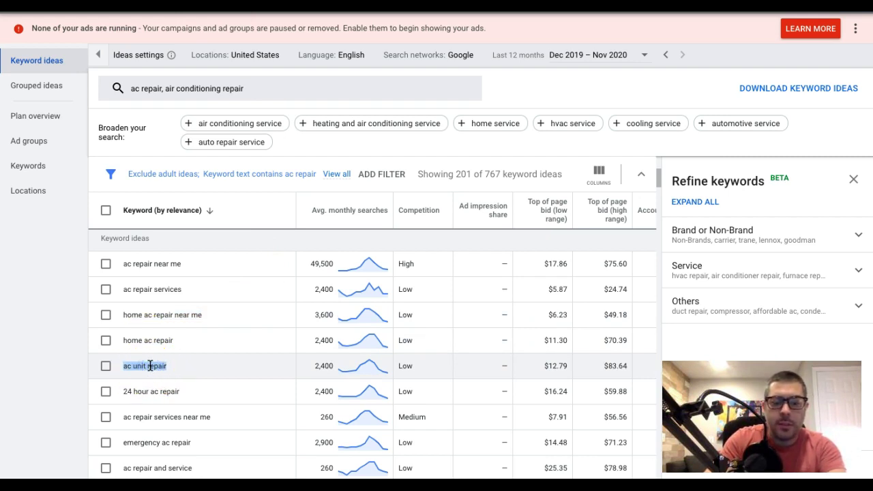
{"action": "left_click", "coordinate": [155, 364]}
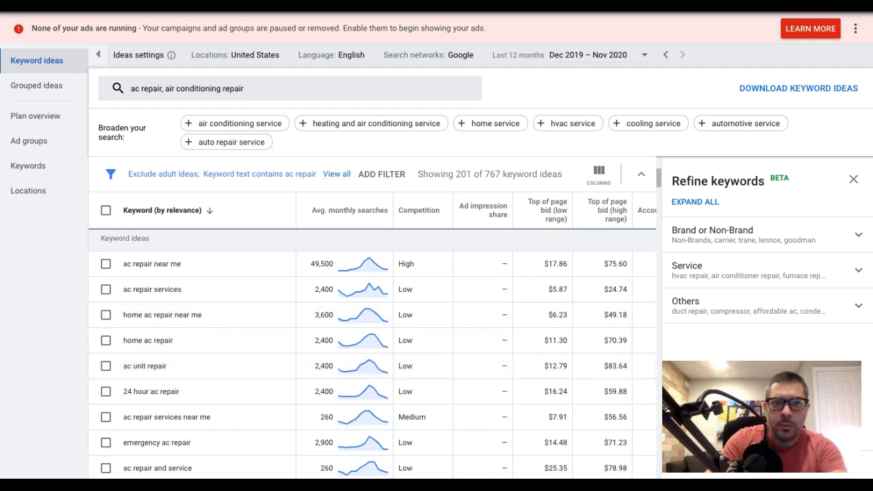
{"action": "left_click", "coordinate": [221, 13]}
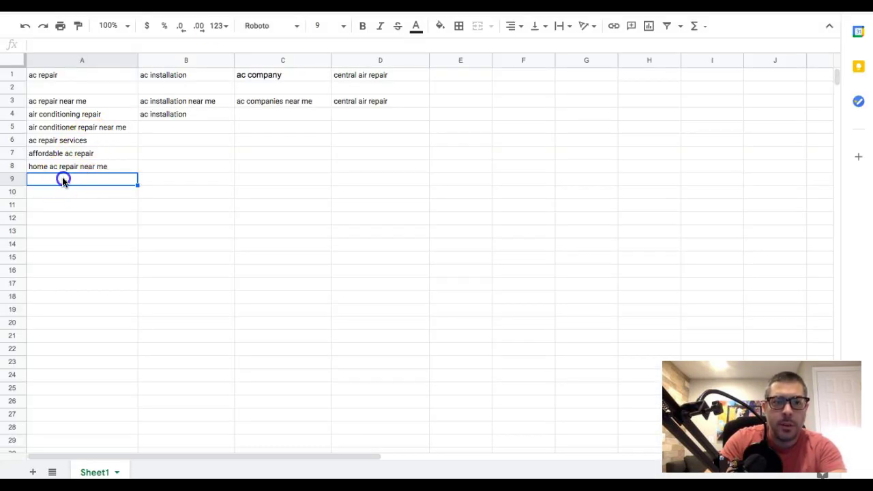
{"action": "key", "text": "ctrl+v"}
{"action": "left_click", "coordinate": [68, 217]}
{"action": "left_click", "coordinate": [77, 194]}
Step: Copy '24 hour ac repair' from the ideas list into cell A10
{"action": "key", "text": "ctrl+Tab"}
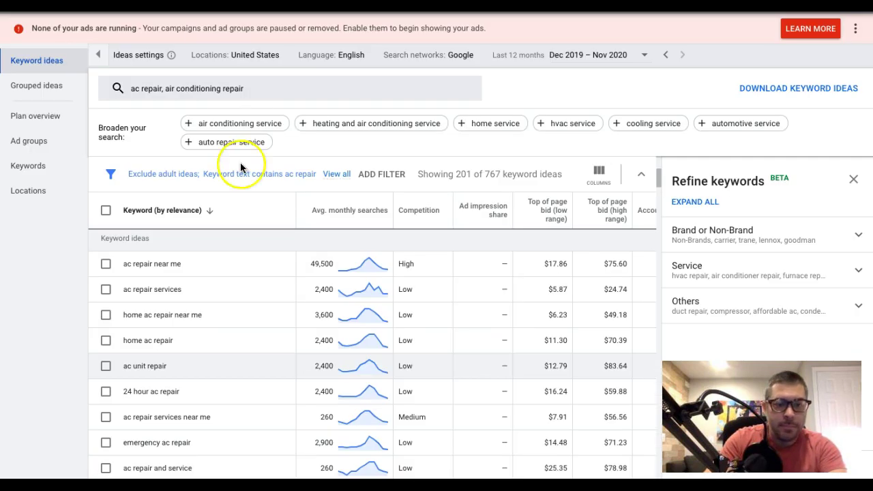
{"action": "scroll", "coordinate": [181, 354], "scroll_direction": "down", "scroll_amount": 1}
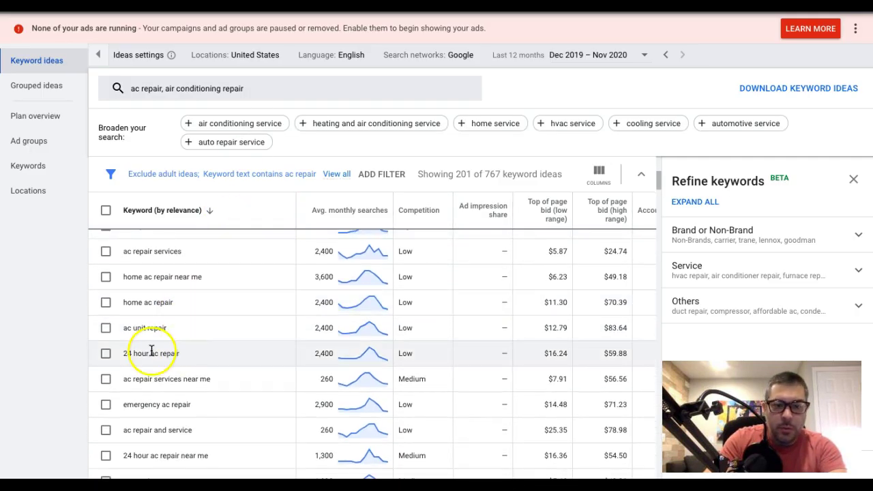
{"action": "triple_click", "coordinate": [151, 349]}
{"action": "key", "text": "ctrl+c"}
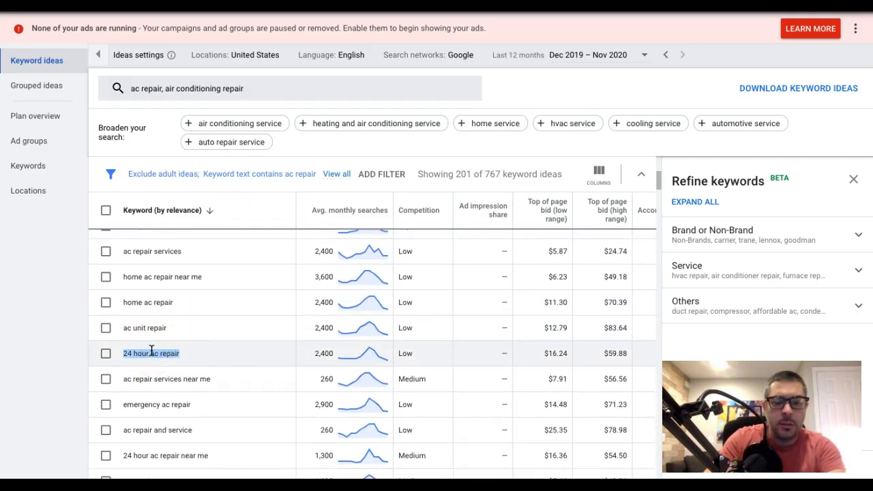
{"action": "key", "text": "ctrl+shift+Tab"}
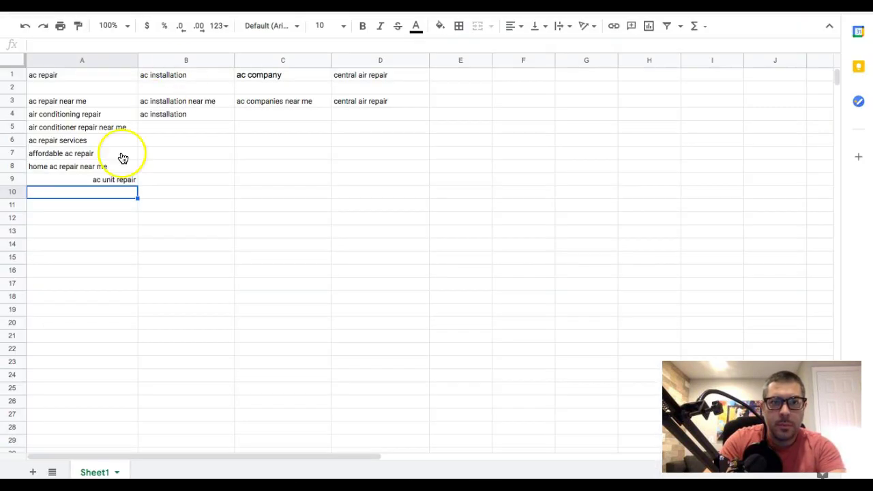
{"action": "key", "text": "ctrl+v"}
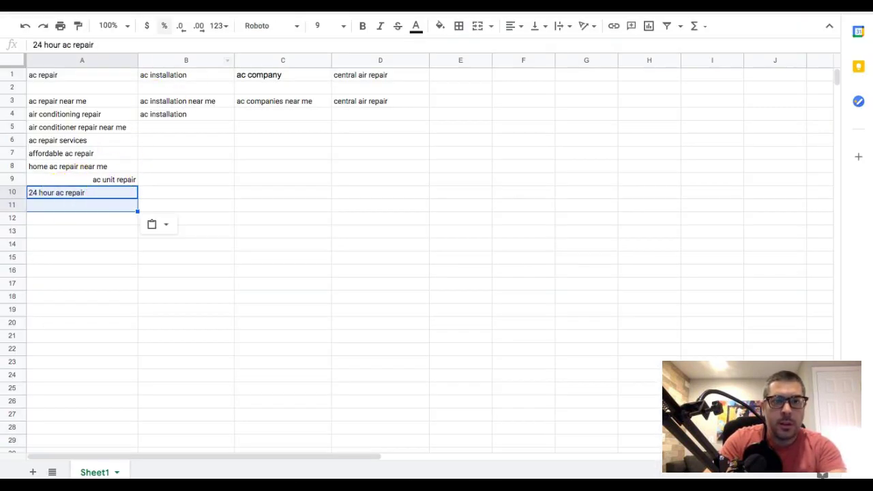
{"action": "key", "text": "ctrl+Tab"}
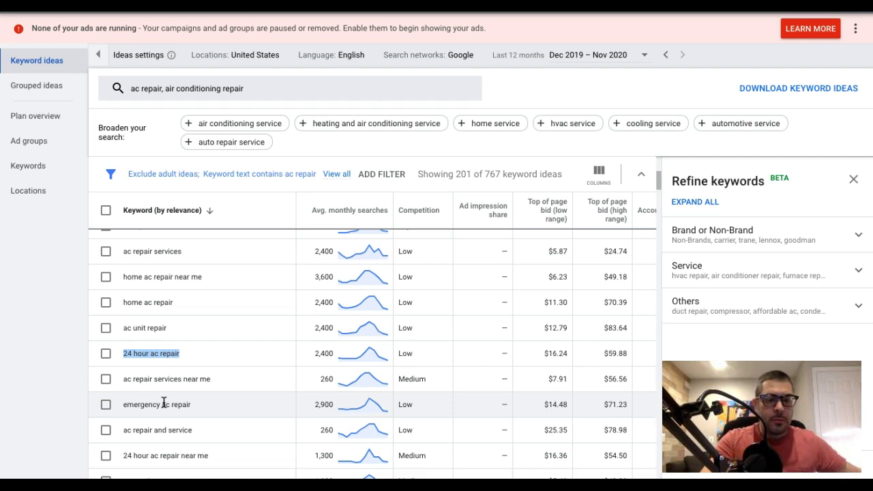
Step: Scroll the ac repair ideas and try selecting 'ac repair cost', then clear the selection
{"action": "scroll", "coordinate": [242, 402], "scroll_direction": "down", "scroll_amount": 3}
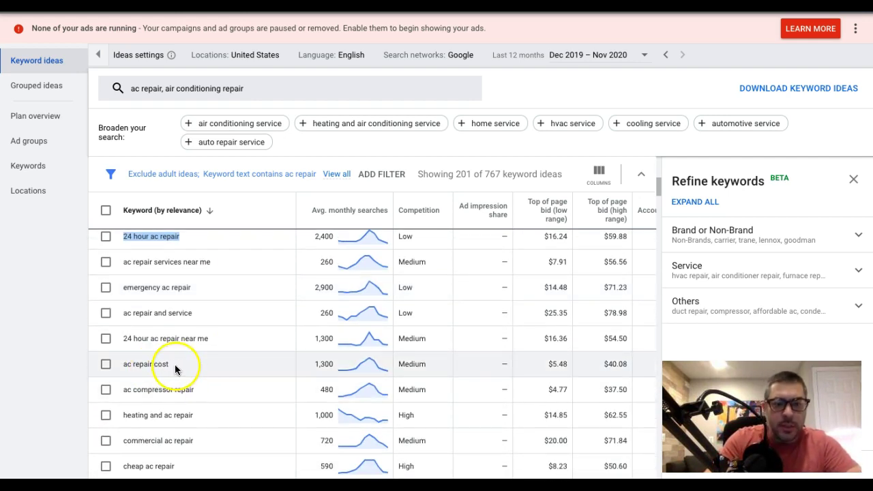
{"action": "left_click_drag", "start_coordinate": [171, 363], "coordinate": [122, 364]}
{"action": "left_click", "coordinate": [144, 364]}
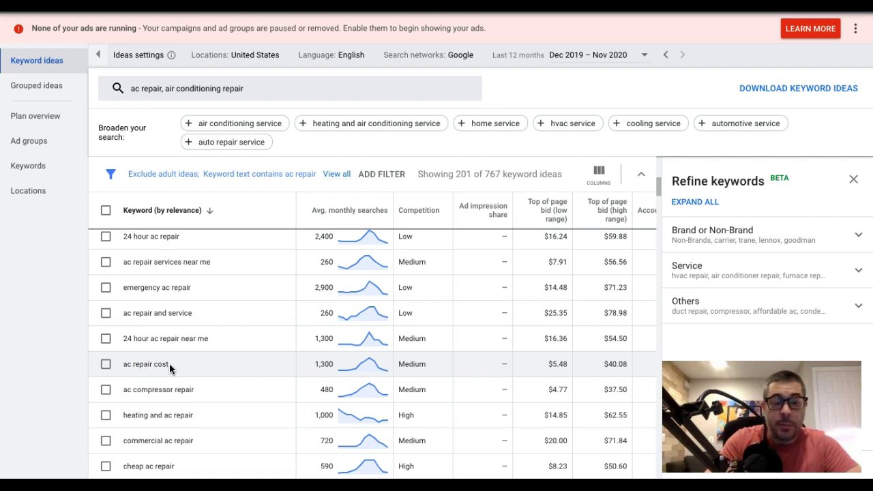
{"action": "left_click", "coordinate": [152, 365]}
{"action": "left_click", "coordinate": [160, 367]}
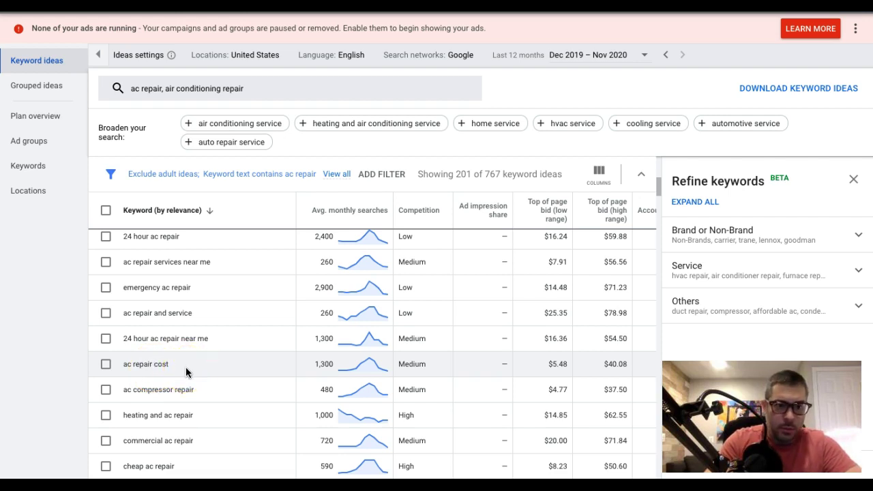
{"action": "left_click", "coordinate": [158, 362]}
{"action": "left_click", "coordinate": [118, 363]}
{"action": "left_click", "coordinate": [172, 370]}
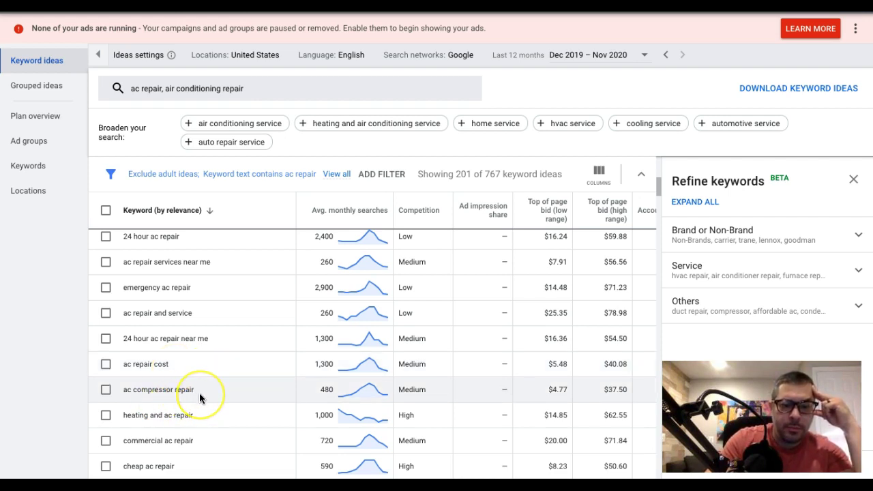
Step: Scroll further down, briefly selecting 'cheap ac repair' before deselecting it
{"action": "scroll", "coordinate": [200, 392], "scroll_direction": "down", "scroll_amount": 2}
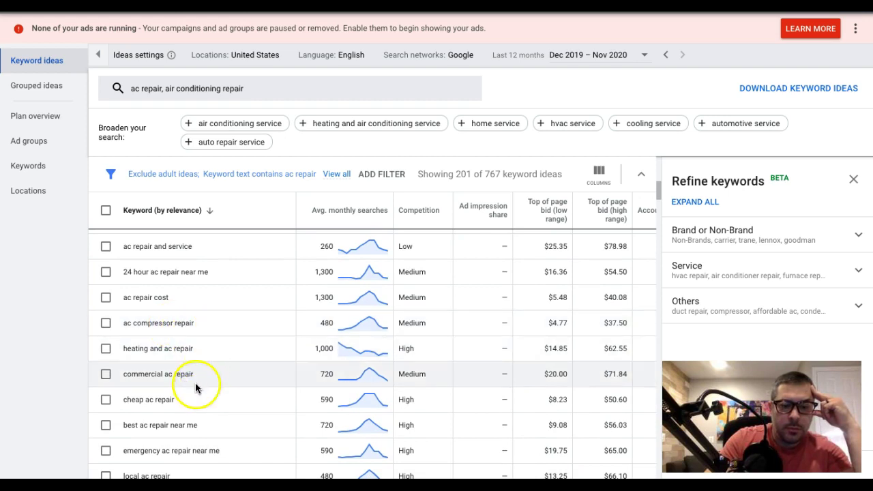
{"action": "scroll", "coordinate": [194, 388], "scroll_direction": "down", "scroll_amount": 1}
{"action": "triple_click", "coordinate": [157, 361]}
{"action": "left_click", "coordinate": [175, 363]}
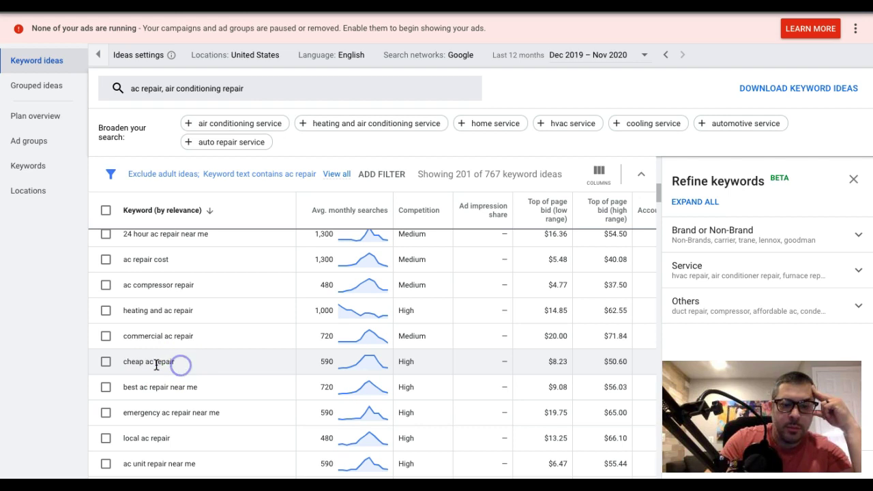
{"action": "scroll", "coordinate": [156, 362], "scroll_direction": "down", "scroll_amount": 1}
{"action": "scroll", "coordinate": [154, 365], "scroll_direction": "down", "scroll_amount": 1}
{"action": "left_click", "coordinate": [148, 339]}
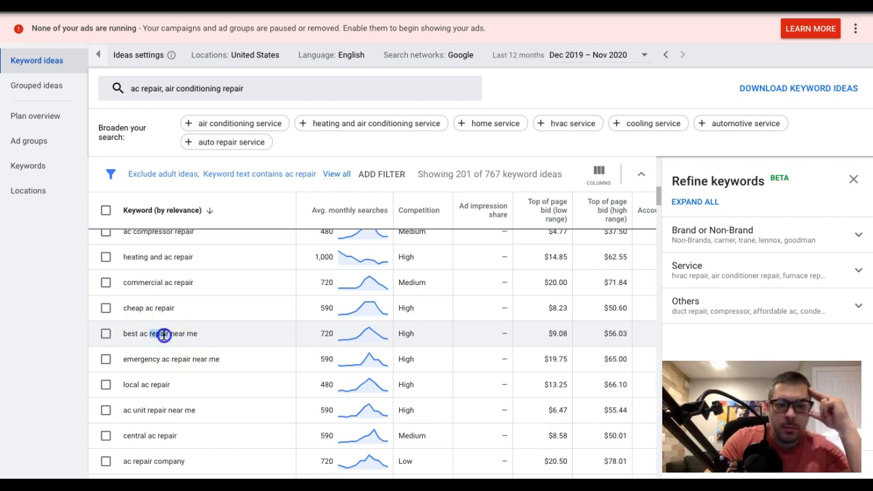
Step: Paste 'best ac repair near me' into cell A11 of the keyword sheet
{"action": "triple_click", "coordinate": [164, 334]}
{"action": "key", "text": "ctrl+c"}
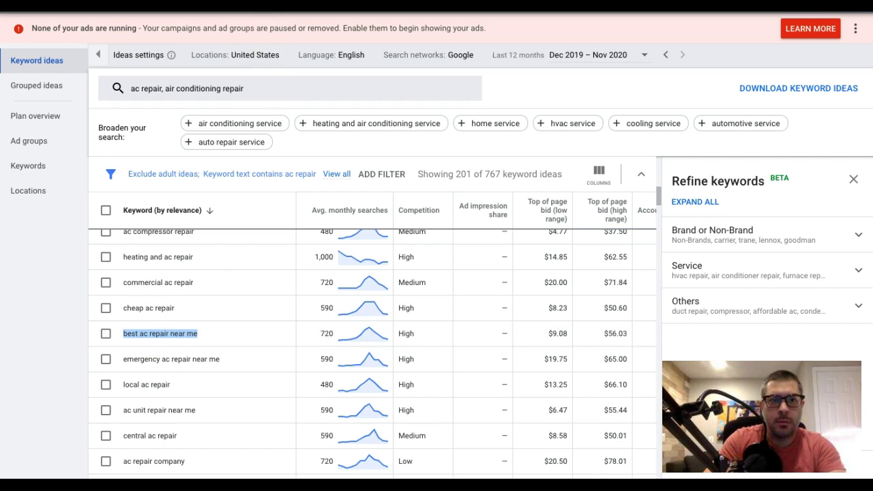
{"action": "key", "text": "ctrl+Tab"}
{"action": "left_click", "coordinate": [48, 208]}
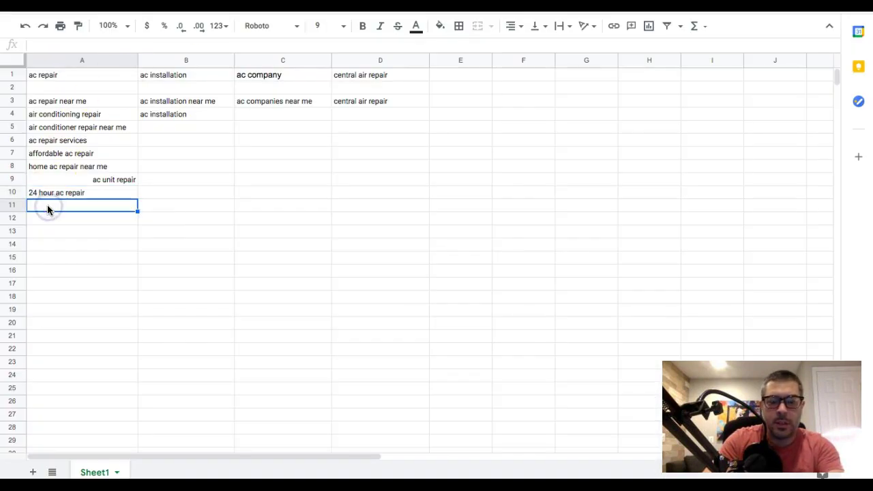
{"action": "key", "text": "ctrl+v"}
{"action": "left_click", "coordinate": [50, 217]}
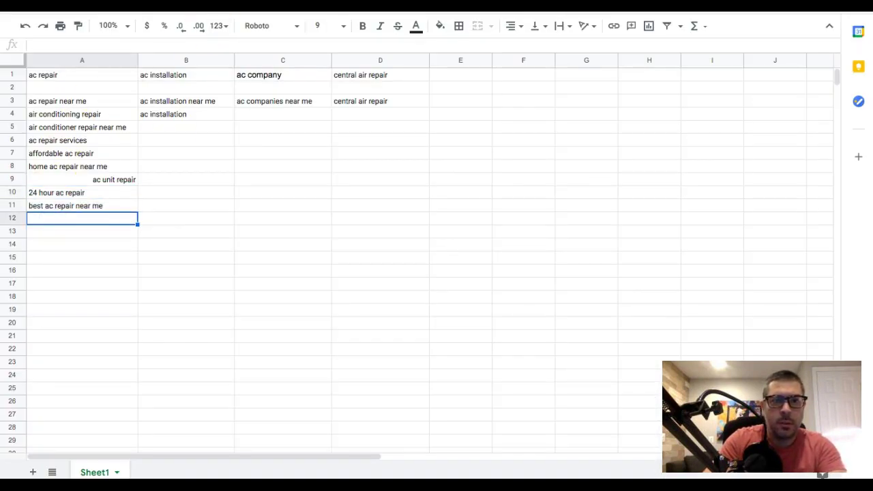
{"action": "key", "text": "ctrl+Tab"}
{"action": "scroll", "coordinate": [224, 326], "scroll_direction": "down", "scroll_amount": 5}
{"action": "scroll", "coordinate": [223, 326], "scroll_direction": "down", "scroll_amount": 10}
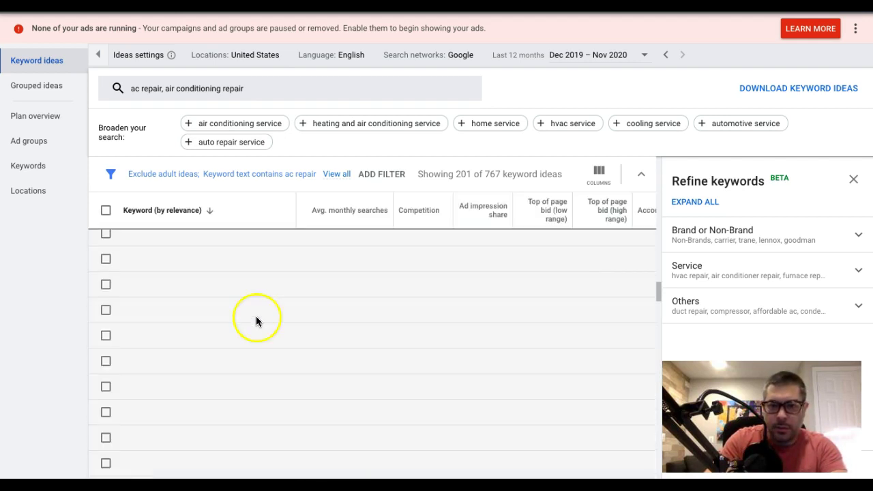
{"action": "scroll", "coordinate": [268, 352], "scroll_direction": "down", "scroll_amount": 10}
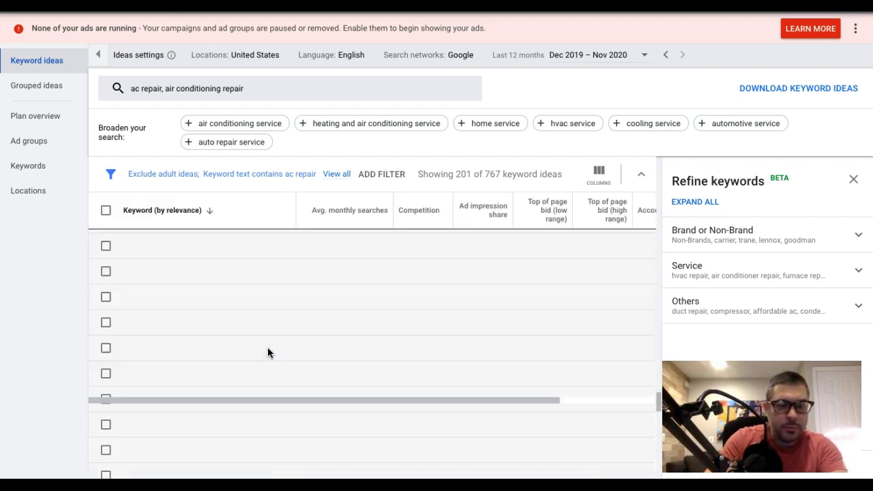
{"action": "scroll", "coordinate": [267, 353], "scroll_direction": "down", "scroll_amount": 5}
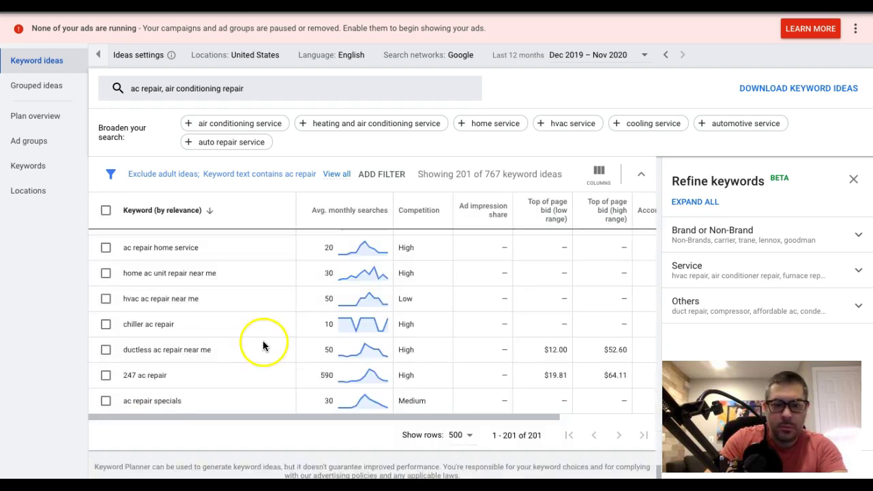
{"action": "scroll", "coordinate": [216, 337], "scroll_direction": "up", "scroll_amount": 2}
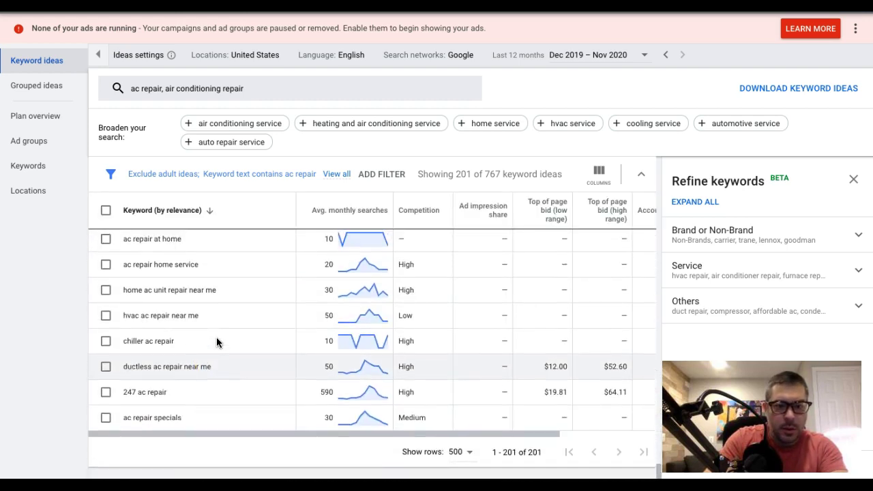
{"action": "scroll", "coordinate": [216, 337], "scroll_direction": "up", "scroll_amount": 1}
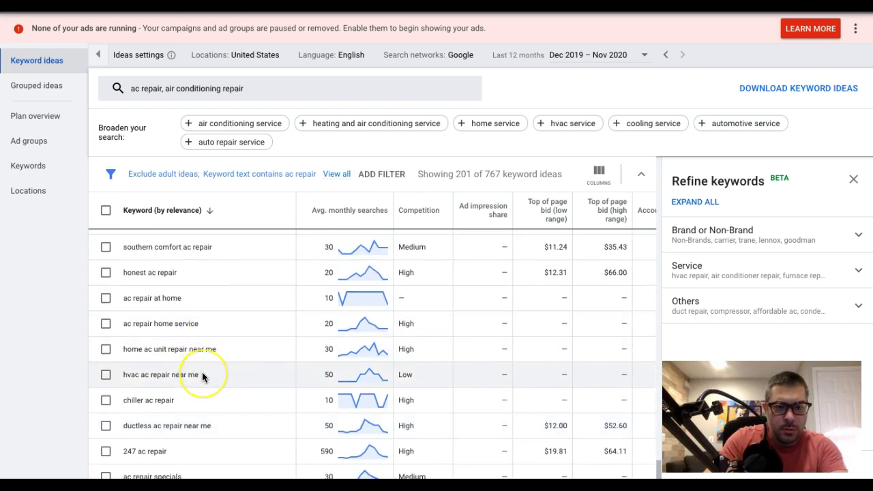
{"action": "scroll", "coordinate": [203, 373], "scroll_direction": "up", "scroll_amount": 1}
{"action": "scroll", "coordinate": [202, 375], "scroll_direction": "up", "scroll_amount": 4}
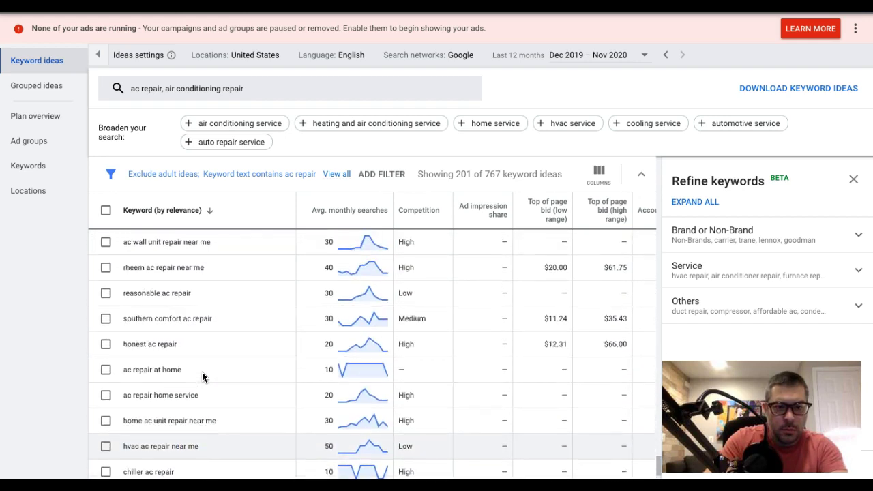
{"action": "scroll", "coordinate": [202, 375], "scroll_direction": "up", "scroll_amount": 1}
{"action": "left_click", "coordinate": [158, 392]}
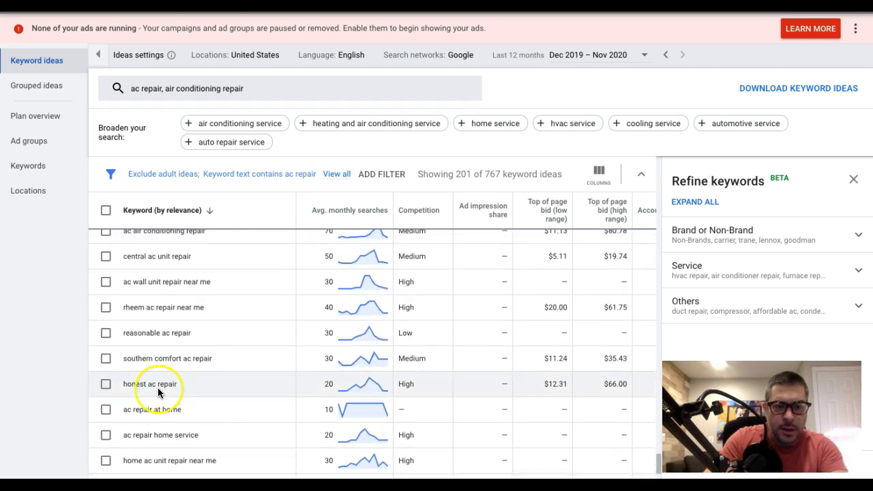
{"action": "left_click", "coordinate": [160, 386]}
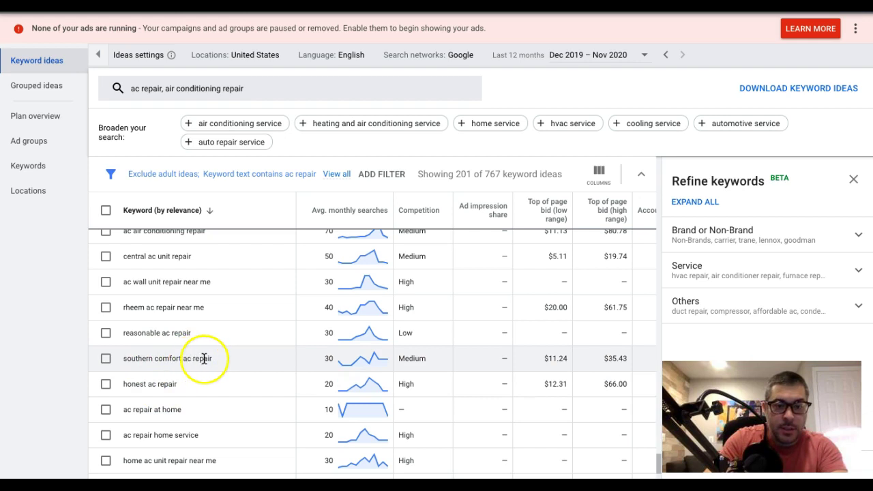
{"action": "scroll", "coordinate": [171, 361], "scroll_direction": "up", "scroll_amount": 1}
{"action": "left_click", "coordinate": [174, 361]}
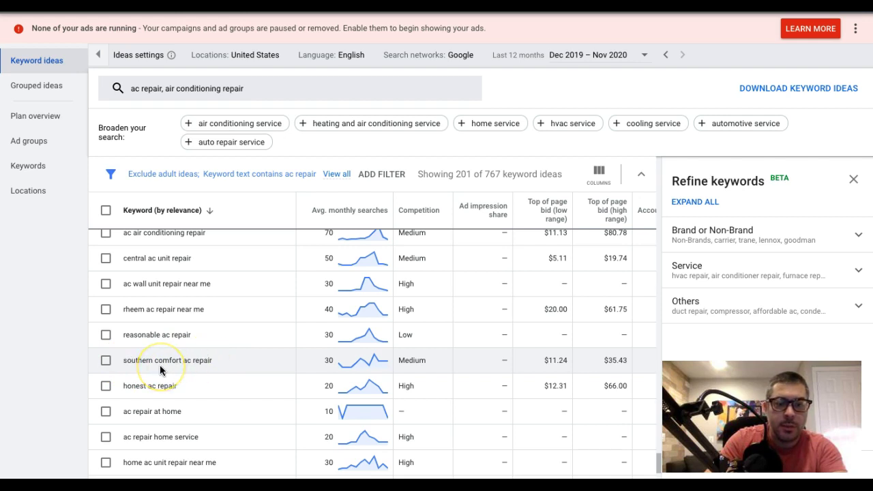
{"action": "scroll", "coordinate": [160, 366], "scroll_direction": "up", "scroll_amount": 1}
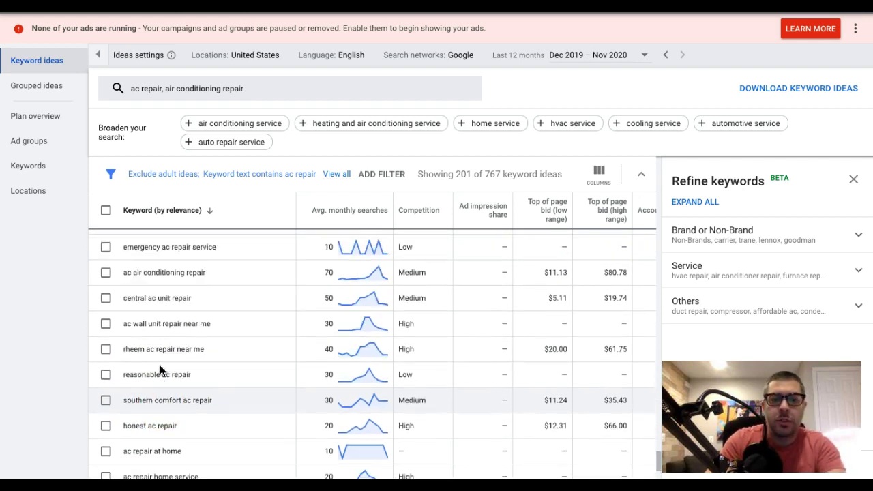
{"action": "left_click", "coordinate": [204, 353]}
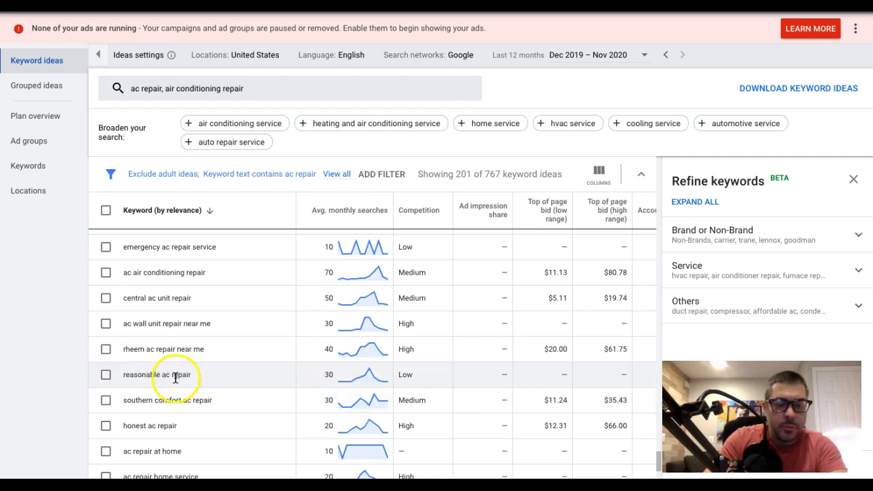
{"action": "scroll", "coordinate": [148, 366], "scroll_direction": "up", "scroll_amount": 3}
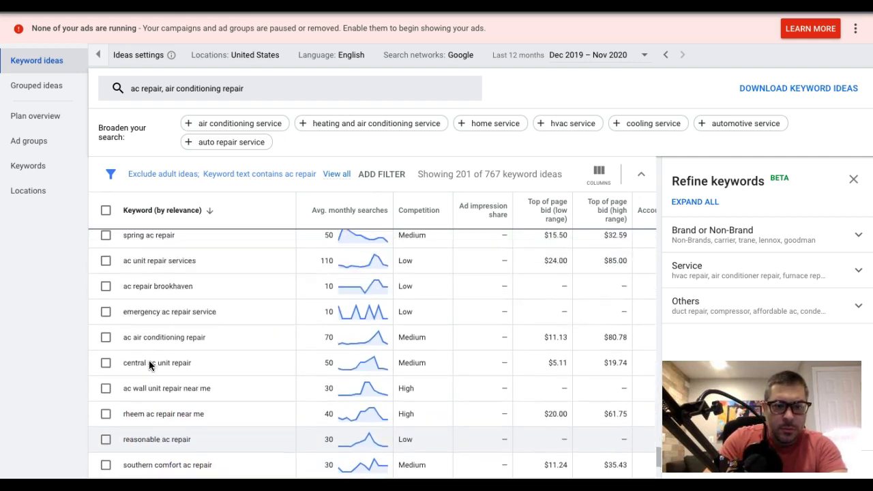
{"action": "scroll", "coordinate": [148, 365], "scroll_direction": "up", "scroll_amount": 1}
{"action": "scroll", "coordinate": [148, 365], "scroll_direction": "up", "scroll_amount": 1}
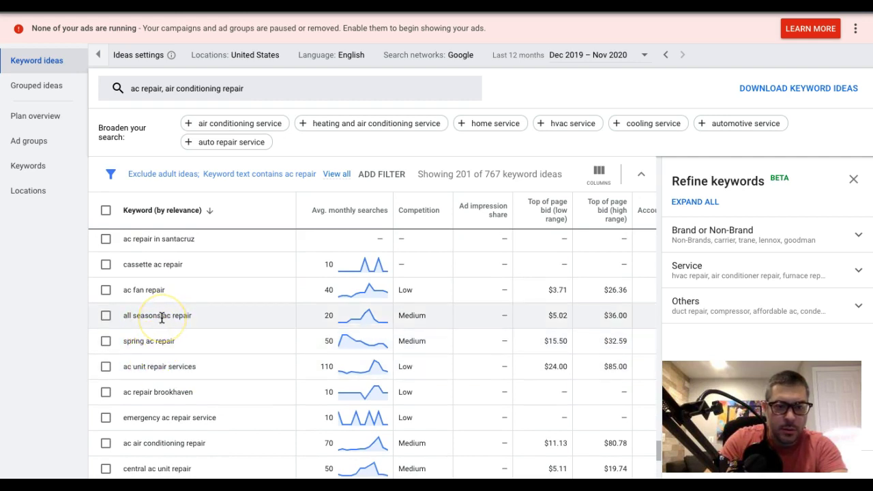
{"action": "scroll", "coordinate": [162, 317], "scroll_direction": "up", "scroll_amount": 1}
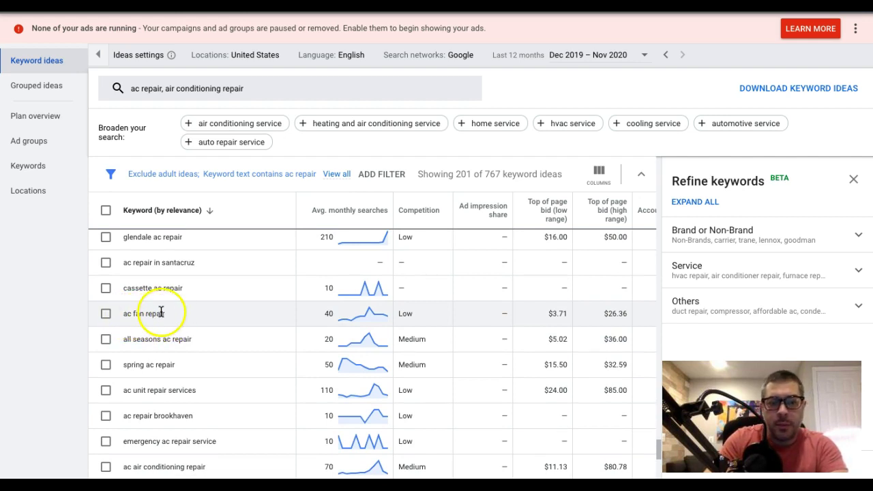
{"action": "scroll", "coordinate": [174, 315], "scroll_direction": "up", "scroll_amount": 2}
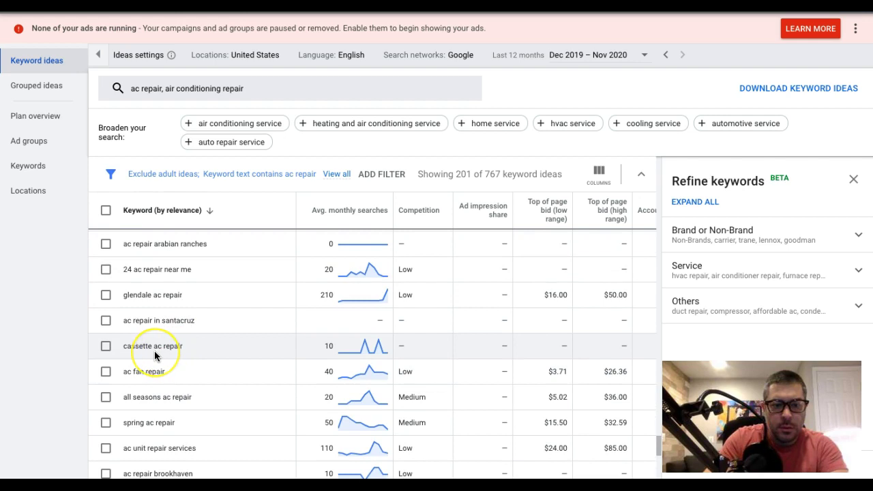
{"action": "scroll", "coordinate": [154, 350], "scroll_direction": "up", "scroll_amount": 3}
{"action": "scroll", "coordinate": [155, 350], "scroll_direction": "up", "scroll_amount": 3}
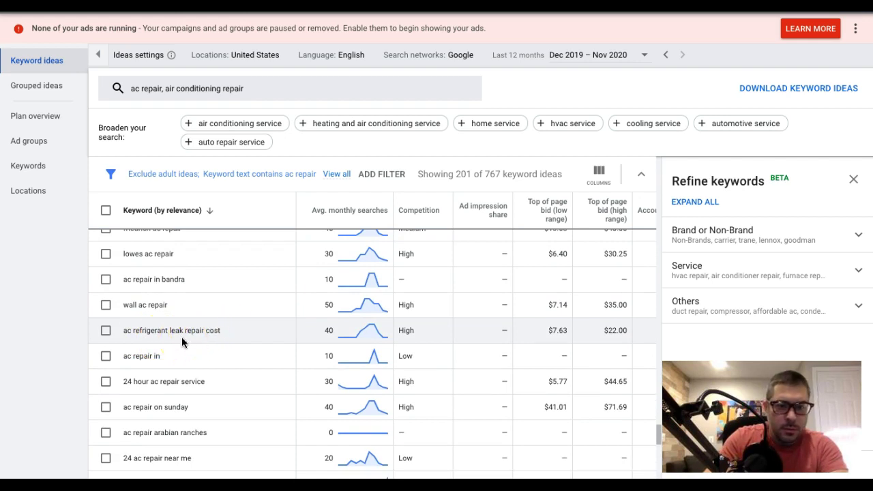
{"action": "scroll", "coordinate": [180, 337], "scroll_direction": "up", "scroll_amount": 1}
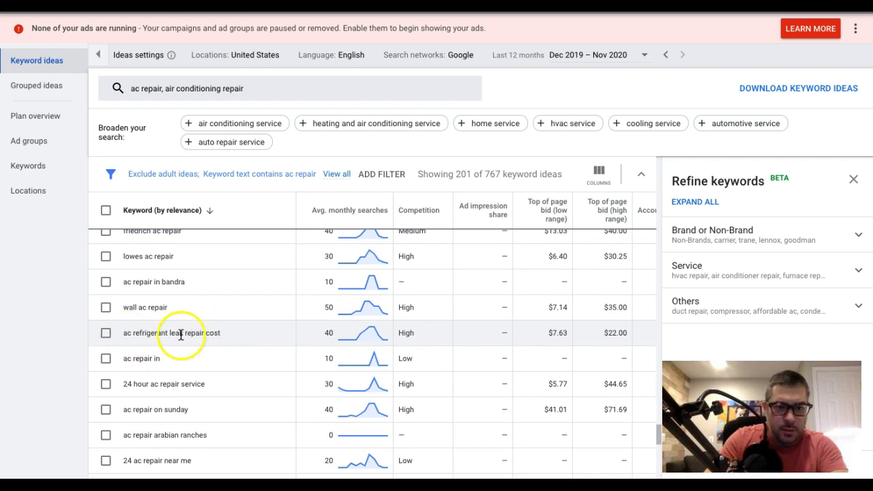
{"action": "scroll", "coordinate": [180, 334], "scroll_direction": "up", "scroll_amount": 3}
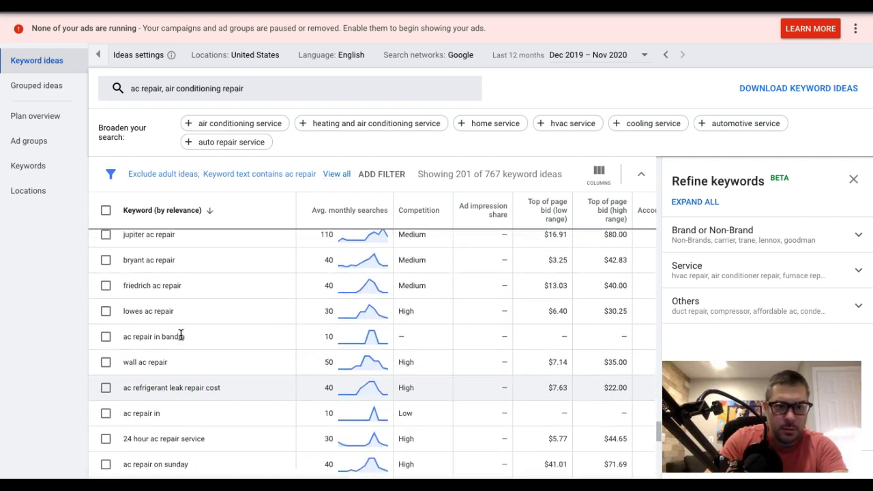
{"action": "scroll", "coordinate": [180, 334], "scroll_direction": "up", "scroll_amount": 3}
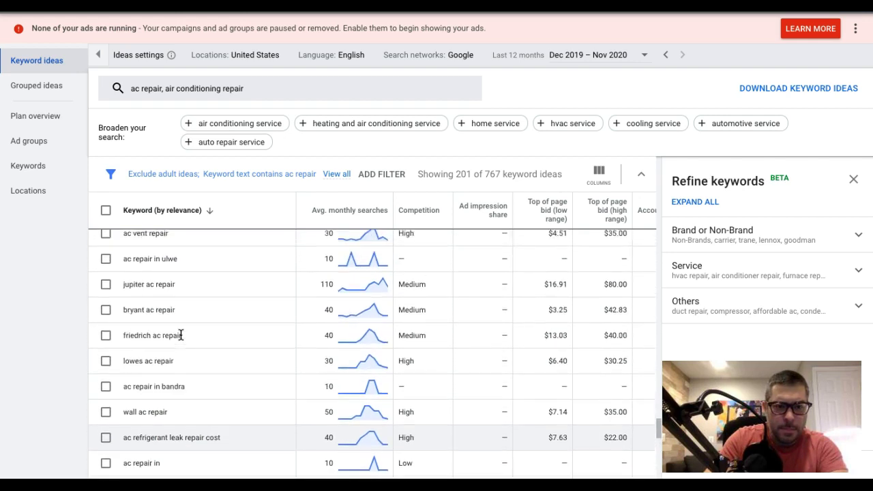
{"action": "left_click", "coordinate": [154, 334]}
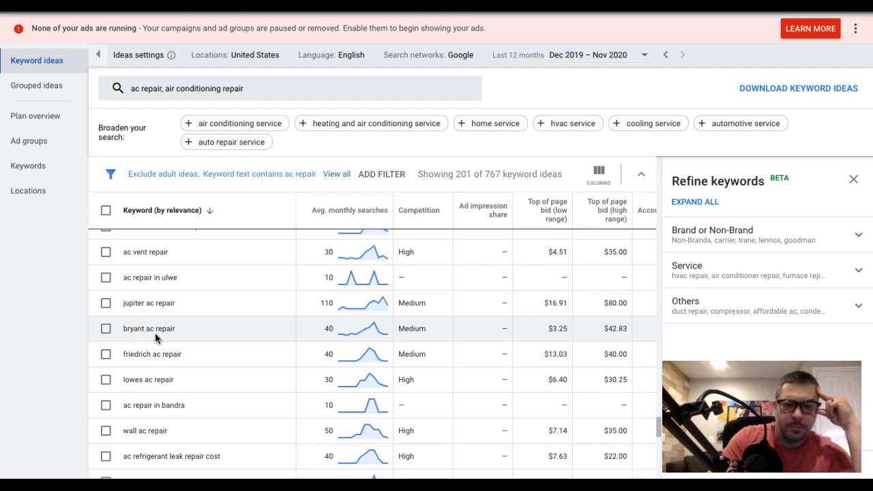
{"action": "scroll", "coordinate": [154, 333], "scroll_direction": "up", "scroll_amount": 3}
{"action": "scroll", "coordinate": [156, 337], "scroll_direction": "up", "scroll_amount": 3}
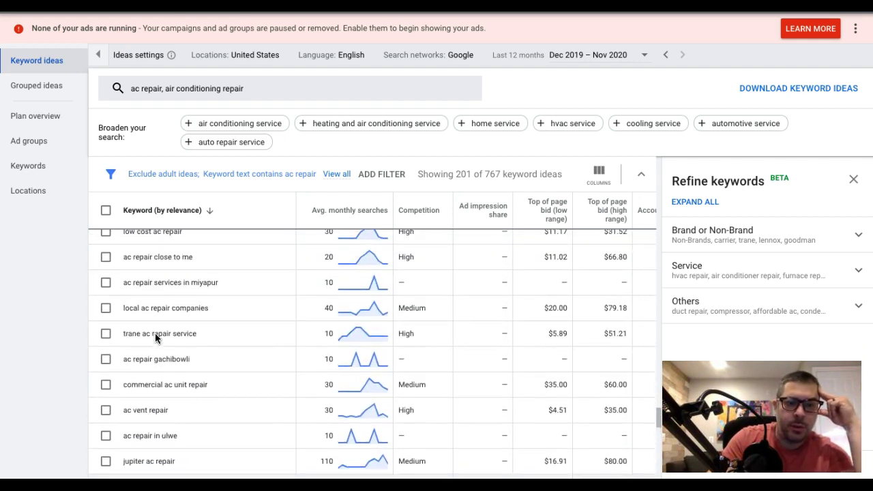
{"action": "scroll", "coordinate": [155, 337], "scroll_direction": "up", "scroll_amount": 2}
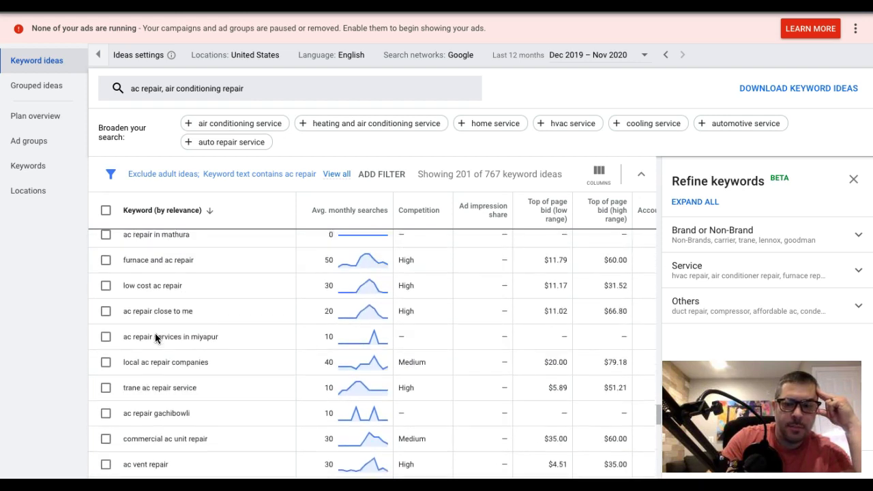
{"action": "scroll", "coordinate": [154, 334], "scroll_direction": "up", "scroll_amount": 3}
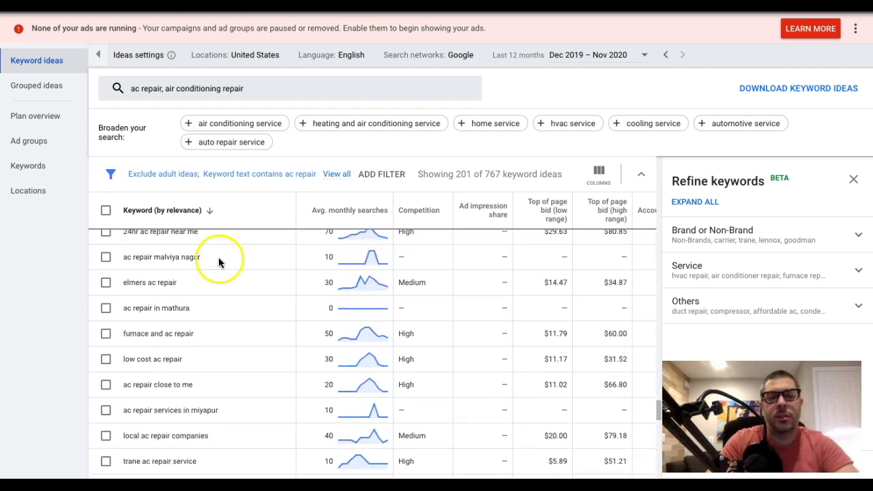
{"action": "scroll", "coordinate": [172, 303], "scroll_direction": "up", "scroll_amount": 20}
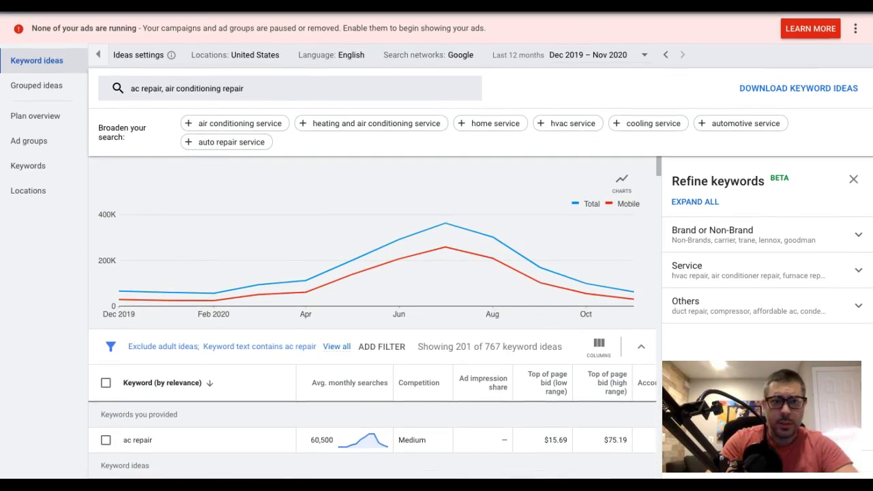
{"action": "key", "text": "ctrl+Tab"}
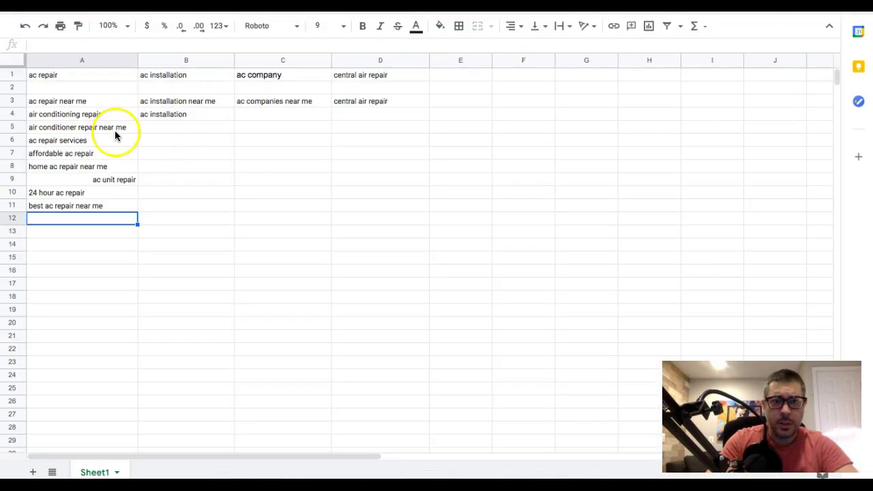
{"action": "left_click", "coordinate": [61, 245]}
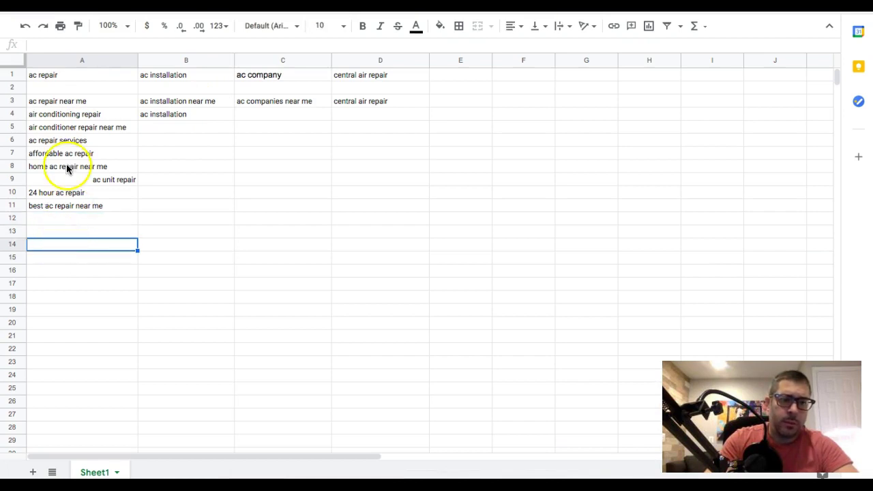
{"action": "left_click", "coordinate": [154, 82]}
{"action": "left_click", "coordinate": [166, 75]}
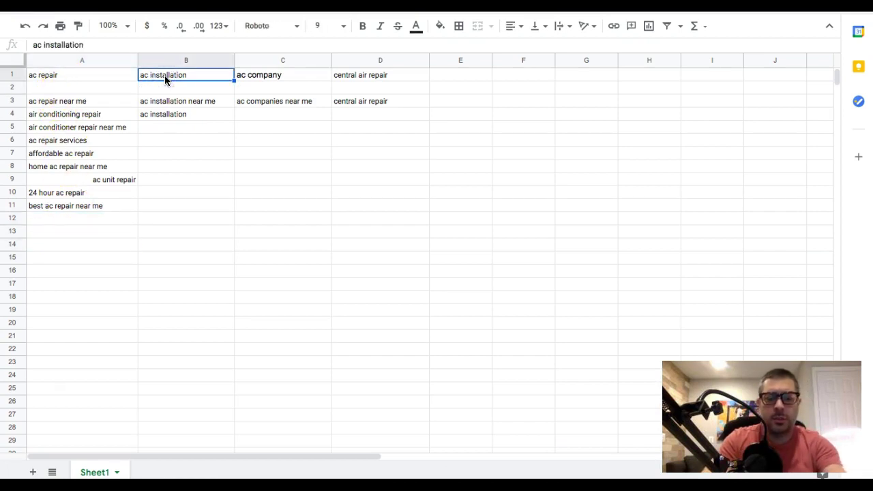
{"action": "key", "text": "ctrl+shift+Tab"}
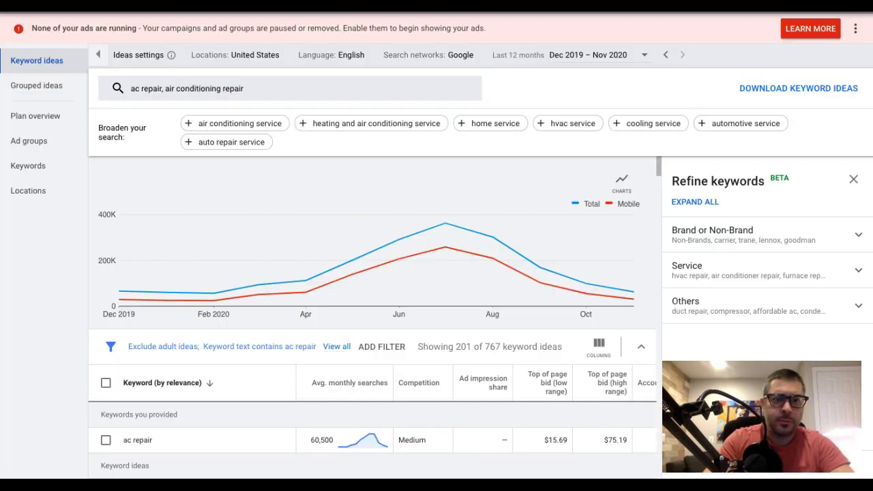
{"action": "left_click", "coordinate": [214, 92]}
Step: Replace both seed keywords with 'ac installation' and get keyword ideas
{"action": "left_click", "coordinate": [306, 152]}
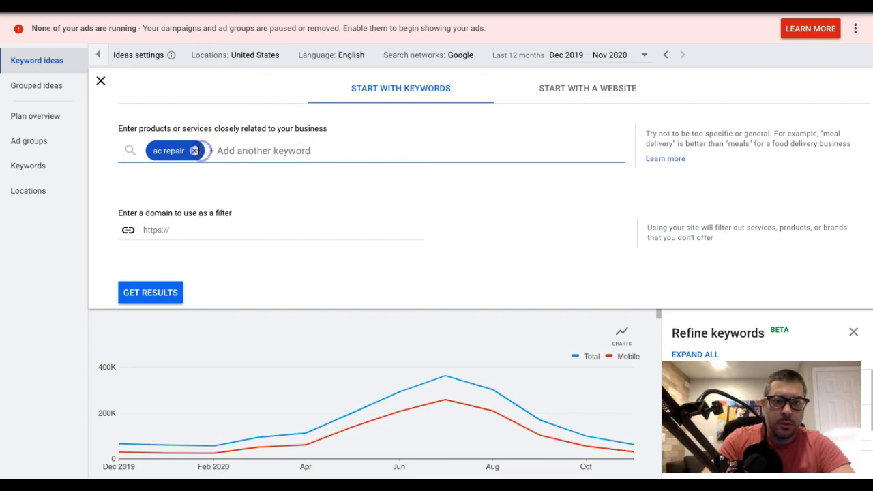
{"action": "left_click", "coordinate": [194, 151]}
{"action": "type", "text": "ac installation"}
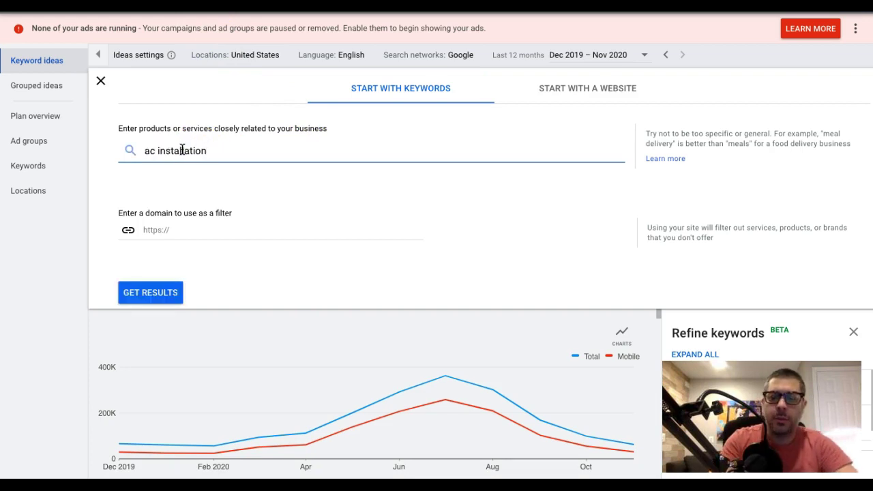
{"action": "key", "text": "Return"}
{"action": "left_click", "coordinate": [157, 293]}
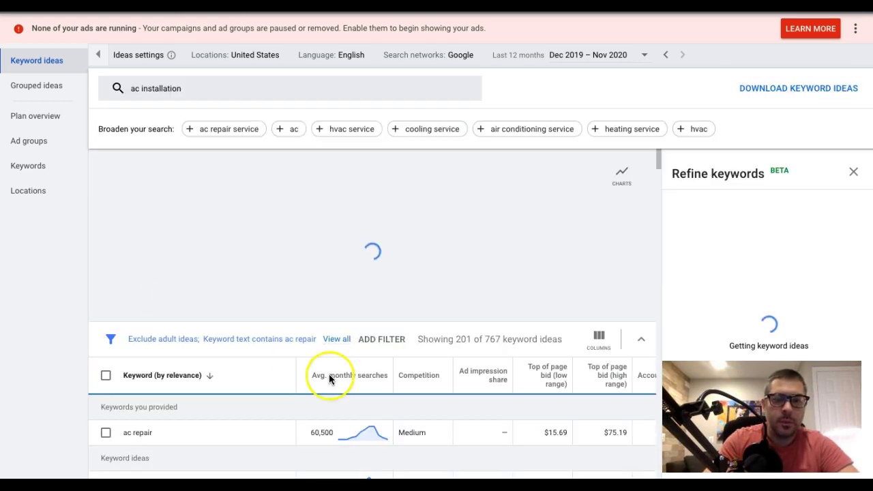
Step: Change the keyword-text filter from 'ac repair' to 'ac installation'
{"action": "left_click", "coordinate": [296, 344]}
{"action": "key", "text": "BackSpace"}
{"action": "key", "text": "BackSpace"}
{"action": "key", "text": "BackSpace"}
{"action": "key", "text": "BackSpace"}
{"action": "key", "text": "BackSpace"}
{"action": "key", "text": "BackSpace"}
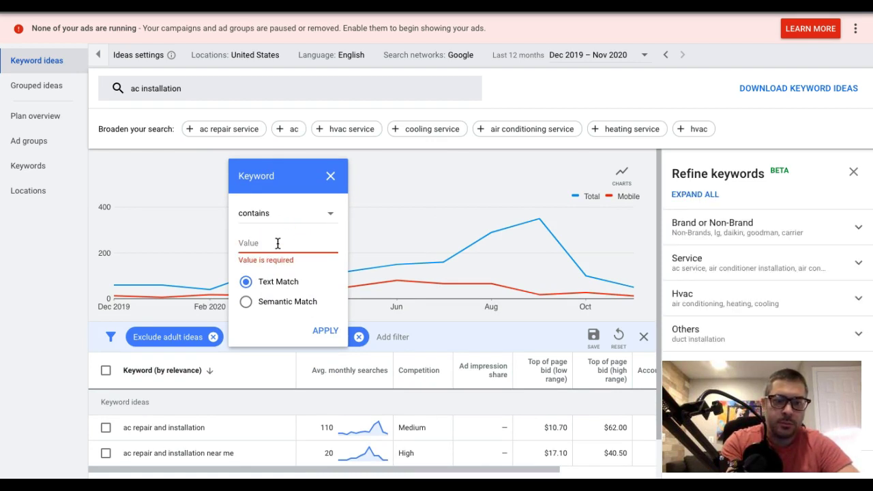
{"action": "type", "text": "ac installation"}
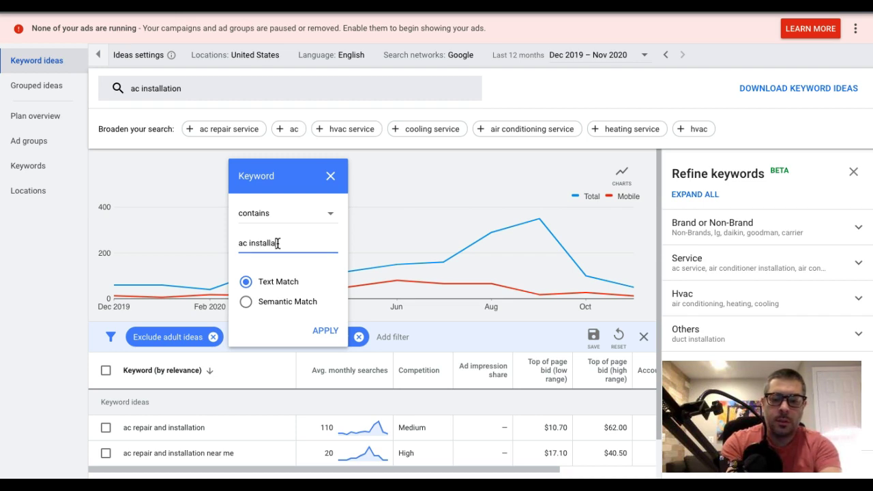
{"action": "left_click", "coordinate": [325, 330]}
{"action": "scroll", "coordinate": [281, 371], "scroll_direction": "down", "scroll_amount": 3}
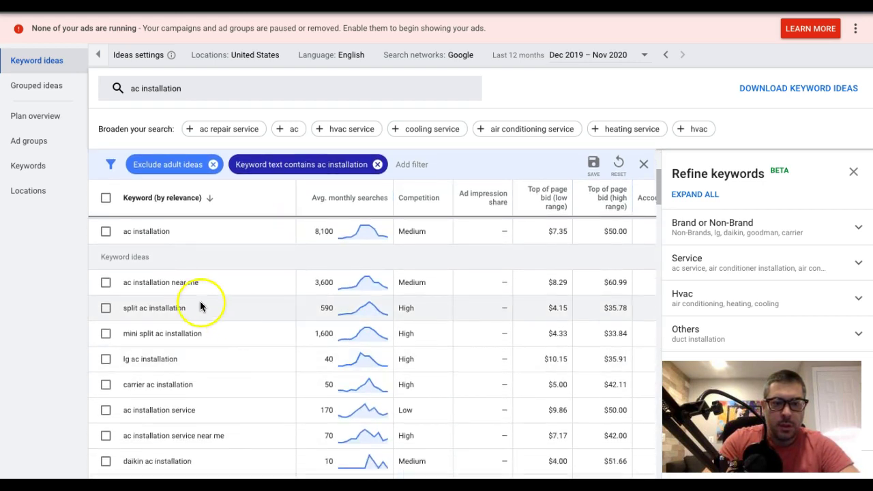
Step: Copy 'mini split ac installation' into sheet cell E1 and widen column E to fit it
{"action": "triple_click", "coordinate": [170, 283]}
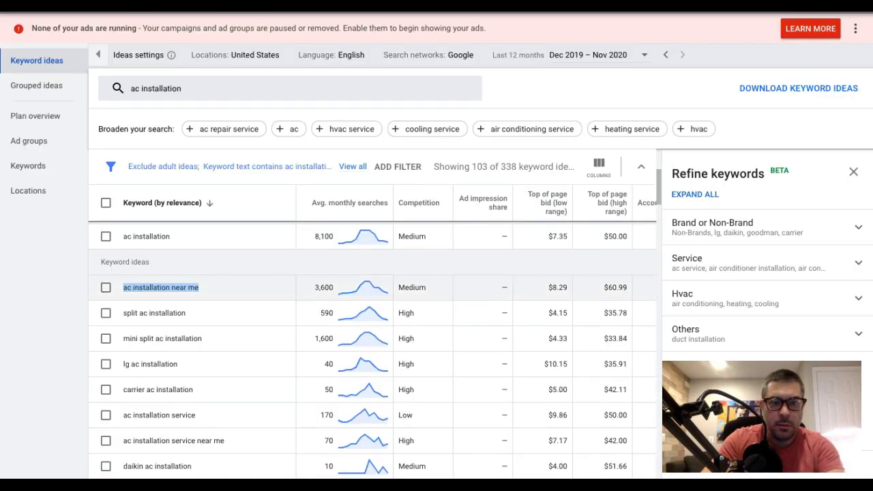
{"action": "triple_click", "coordinate": [169, 339]}
{"action": "key", "text": "ctrl+c"}
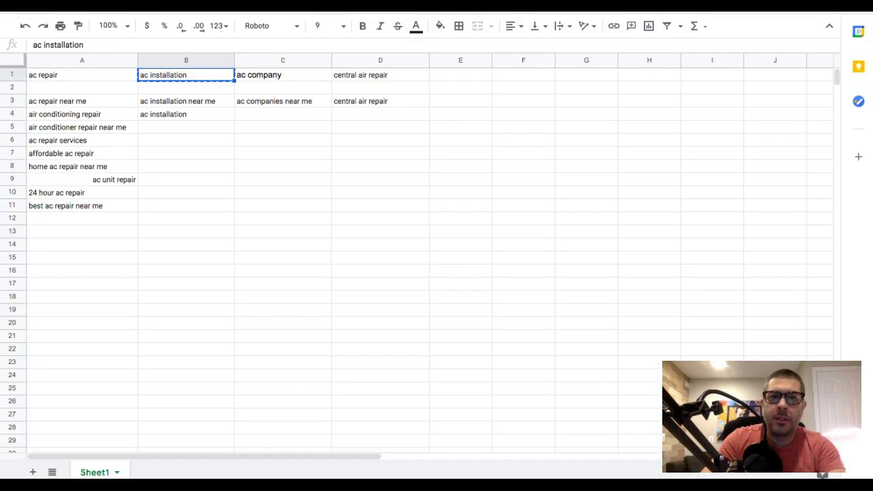
{"action": "left_click", "coordinate": [457, 81]}
{"action": "key", "text": "ctrl+v"}
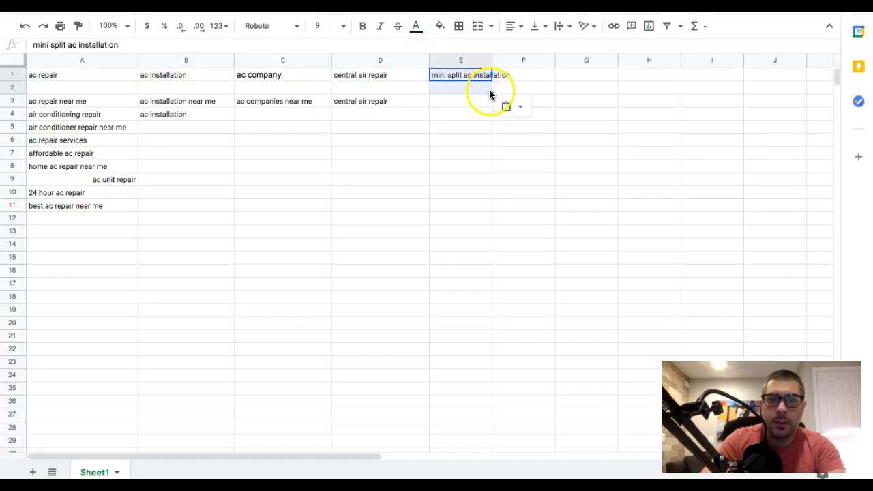
{"action": "left_click", "coordinate": [475, 126]}
{"action": "left_click_drag", "start_coordinate": [492, 63], "coordinate": [519, 64]}
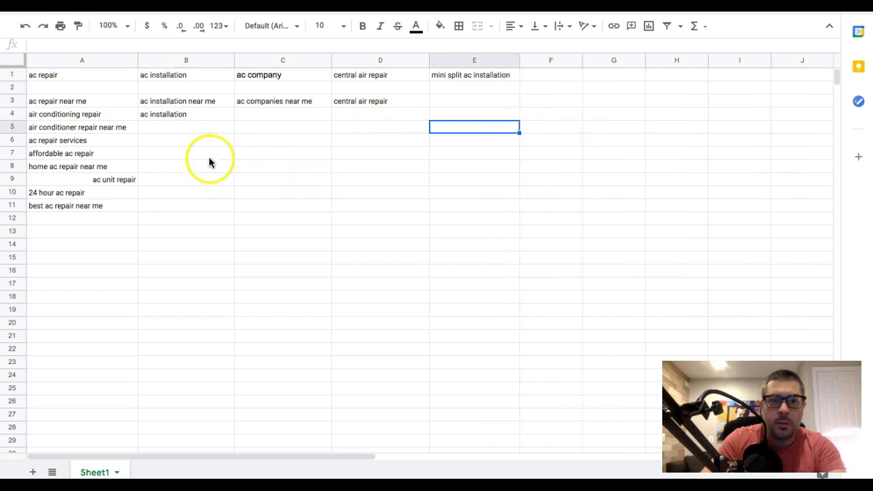
{"action": "key", "text": "ctrl+Tab"}
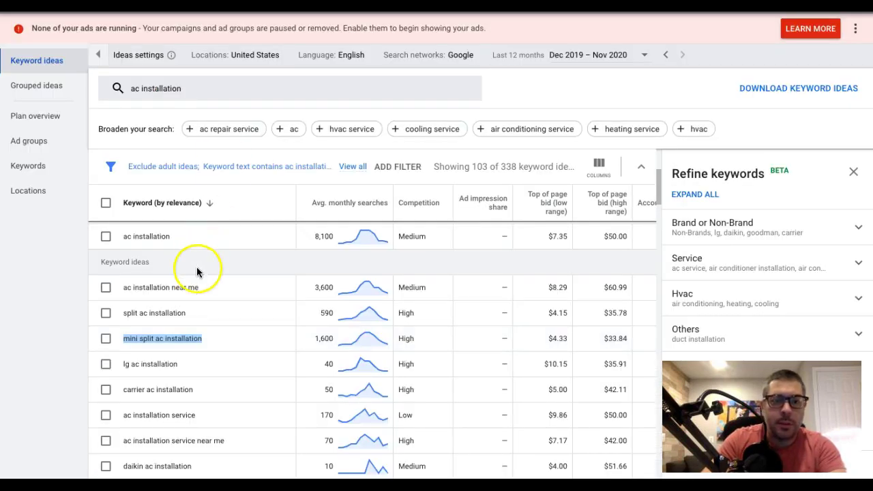
Step: Scroll the ac installation ideas and select 'lowes ac installation'
{"action": "scroll", "coordinate": [225, 357], "scroll_direction": "down", "scroll_amount": 1}
{"action": "scroll", "coordinate": [226, 362], "scroll_direction": "down", "scroll_amount": 3}
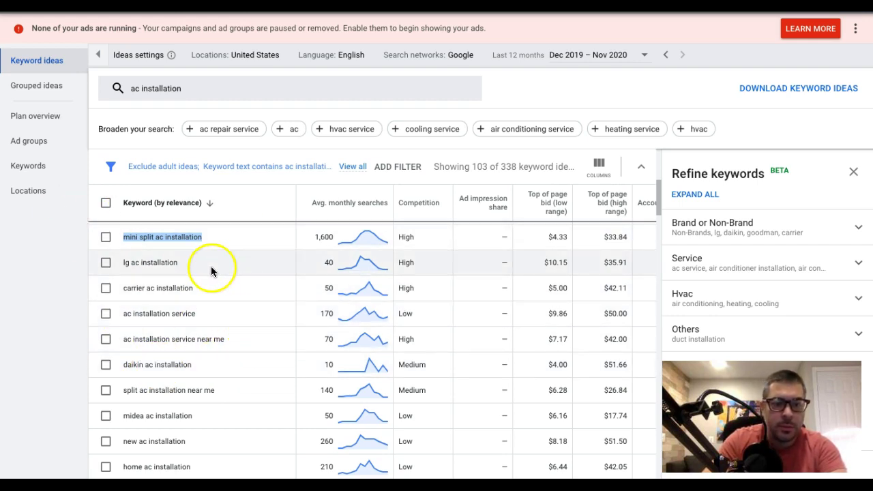
{"action": "scroll", "coordinate": [211, 269], "scroll_direction": "down", "scroll_amount": 1}
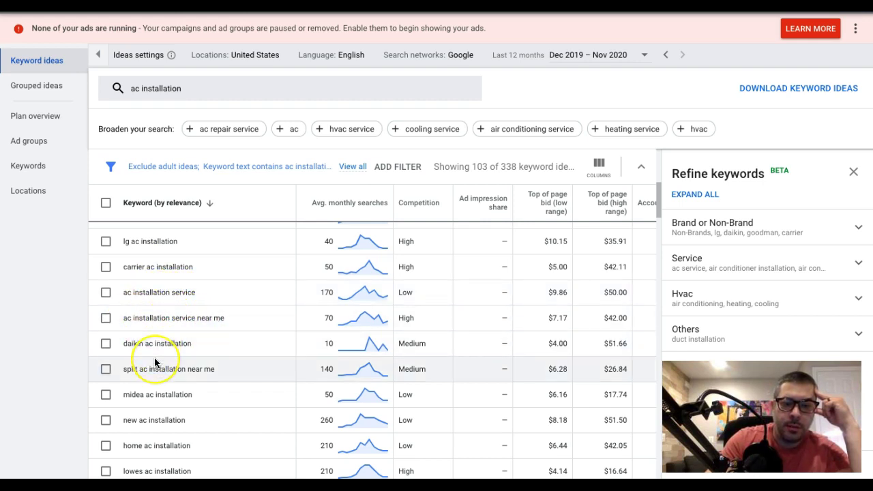
{"action": "scroll", "coordinate": [154, 357], "scroll_direction": "down", "scroll_amount": 3}
{"action": "left_click", "coordinate": [156, 326]}
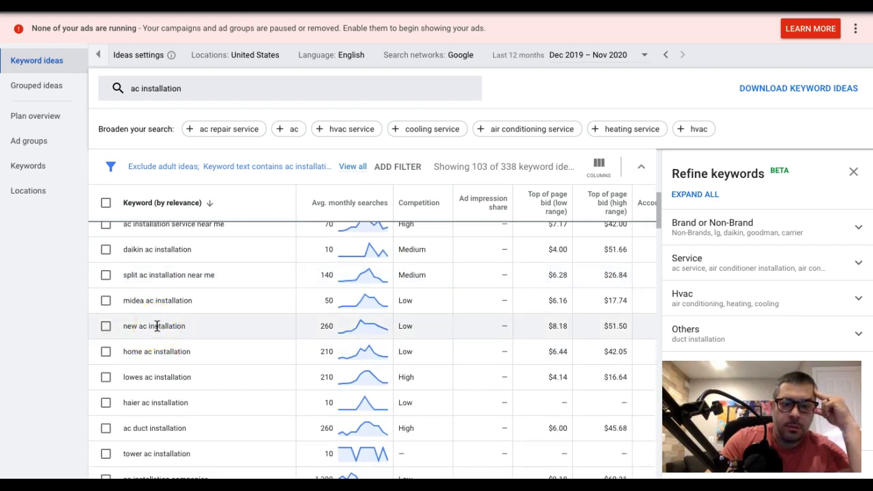
{"action": "left_click", "coordinate": [159, 376]}
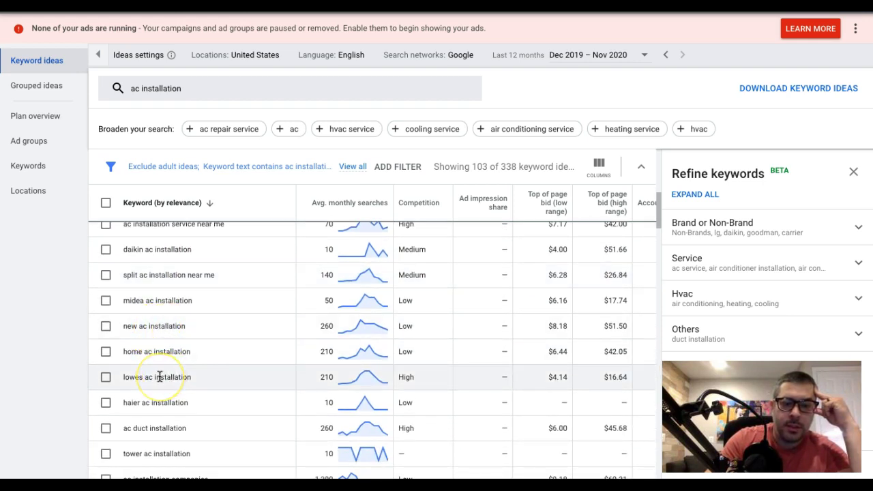
{"action": "left_click", "coordinate": [123, 374]}
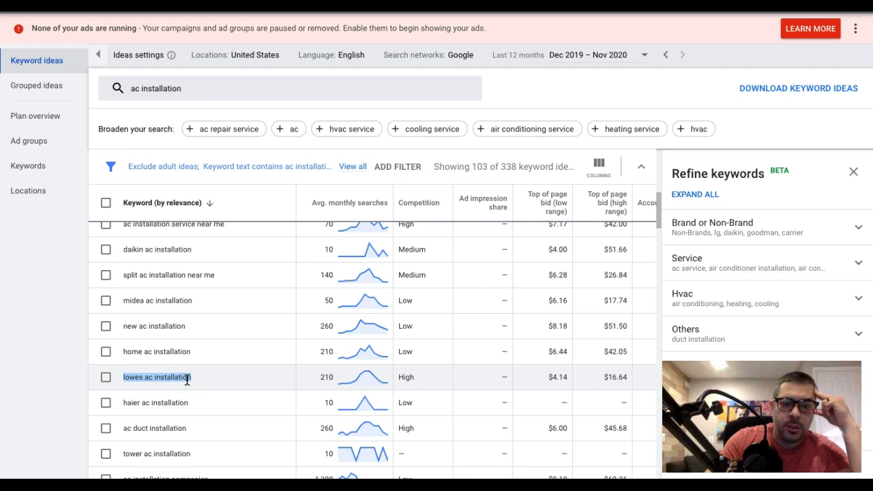
Step: Scroll further down the ac installation ideas to 'ductless ac installation near me'
{"action": "scroll", "coordinate": [187, 380], "scroll_direction": "down", "scroll_amount": 5}
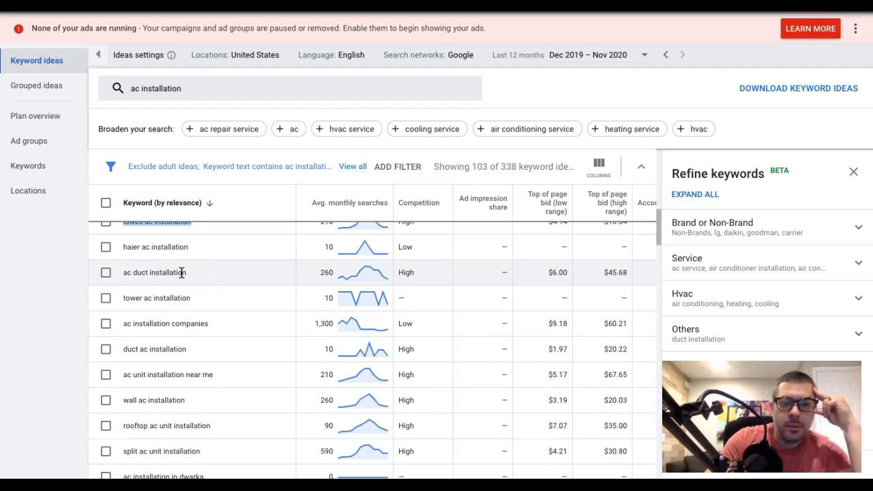
{"action": "scroll", "coordinate": [181, 272], "scroll_direction": "down", "scroll_amount": 3}
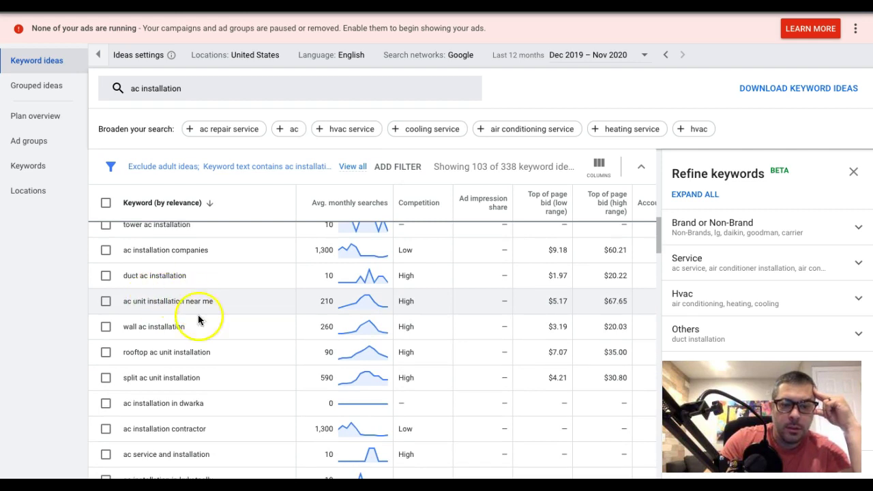
{"action": "scroll", "coordinate": [208, 354], "scroll_direction": "down", "scroll_amount": 2}
{"action": "scroll", "coordinate": [204, 355], "scroll_direction": "down", "scroll_amount": 1}
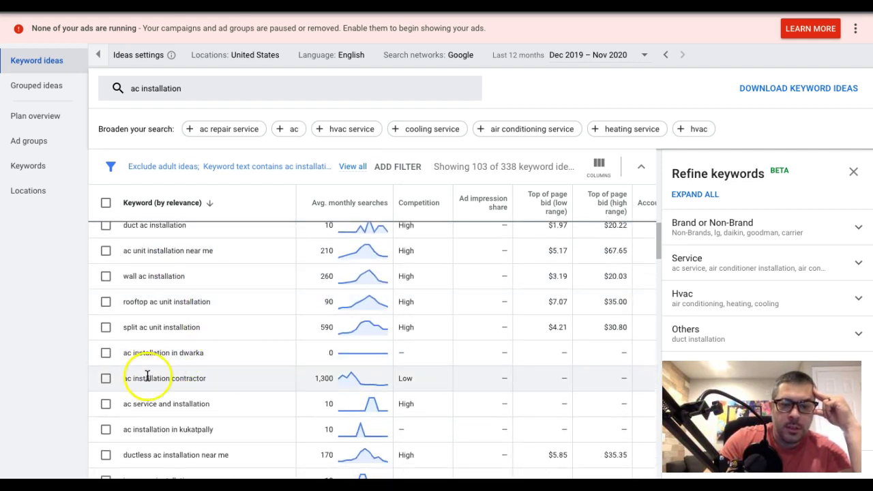
{"action": "scroll", "coordinate": [174, 380], "scroll_direction": "down", "scroll_amount": 5}
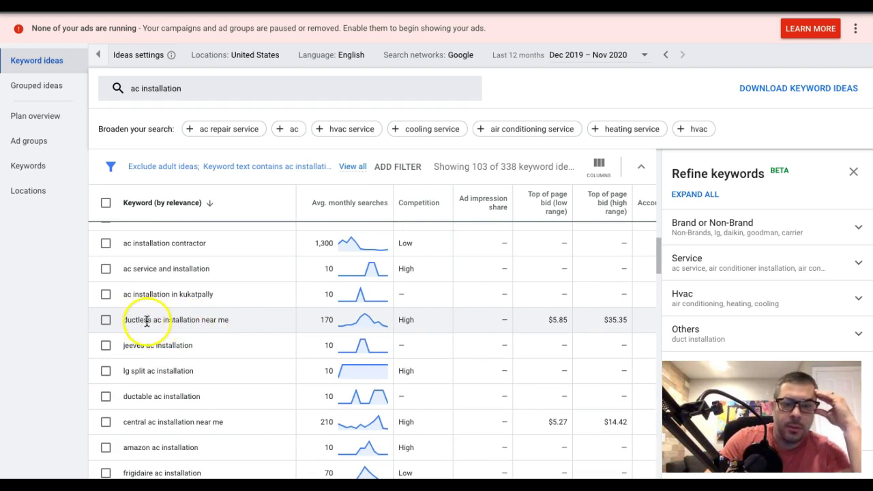
{"action": "scroll", "coordinate": [210, 322], "scroll_direction": "down", "scroll_amount": 1}
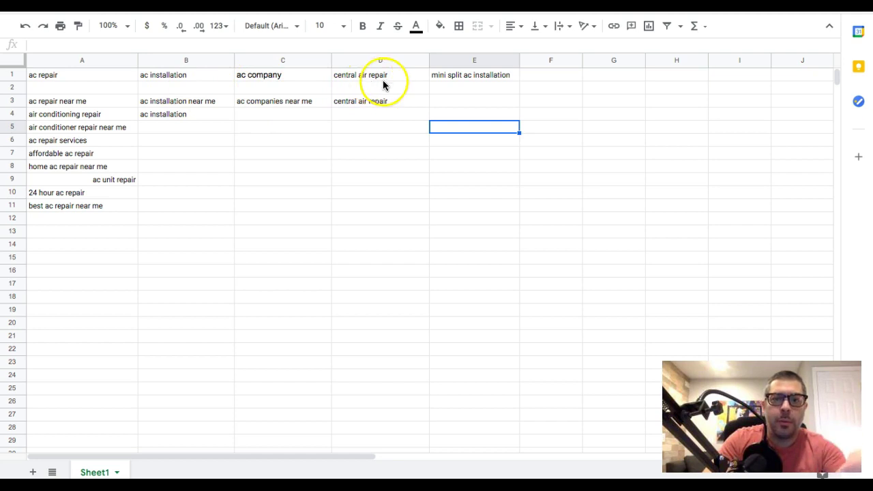
Step: Check cells E1, E3 and E4 under the 'mini split ac installation' heading without changing them
{"action": "left_click", "coordinate": [475, 81]}
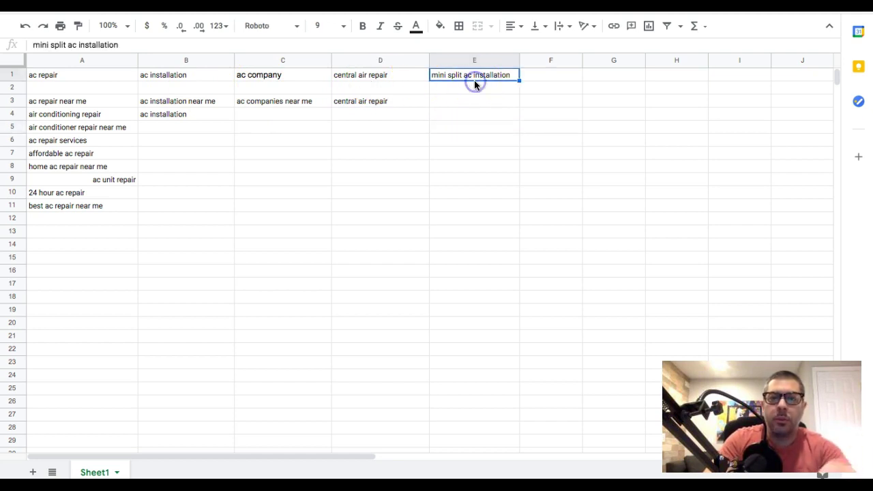
{"action": "left_click", "coordinate": [456, 97]}
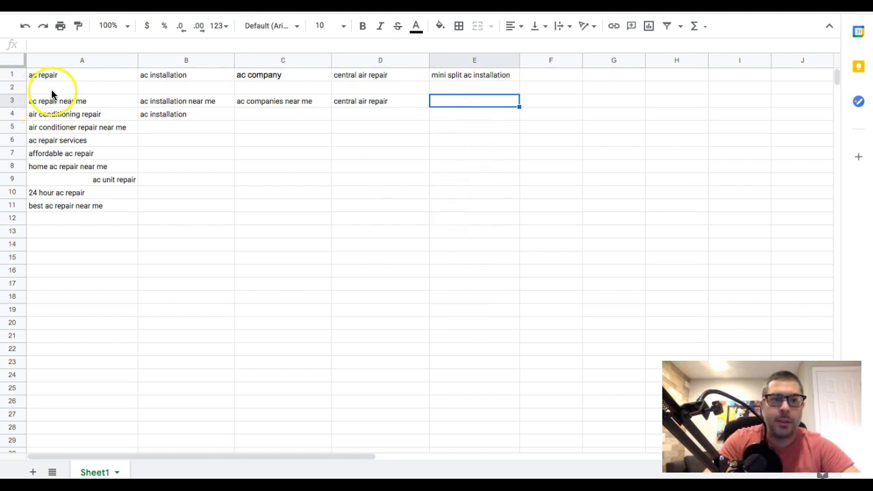
{"action": "left_click", "coordinate": [459, 182]}
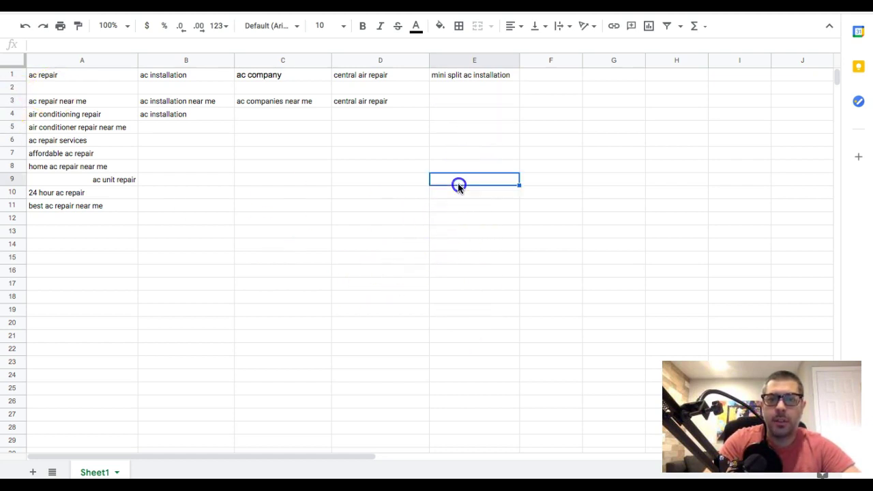
{"action": "left_click", "coordinate": [463, 113]}
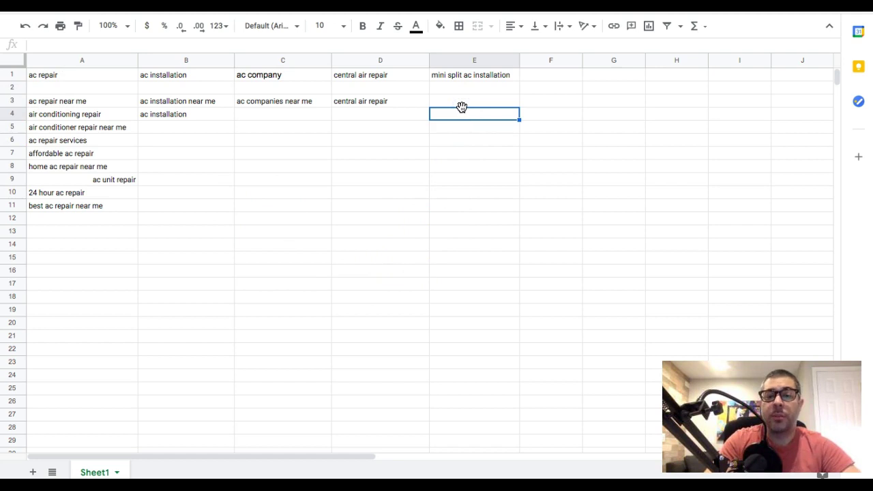
{"action": "left_click", "coordinate": [471, 101]}
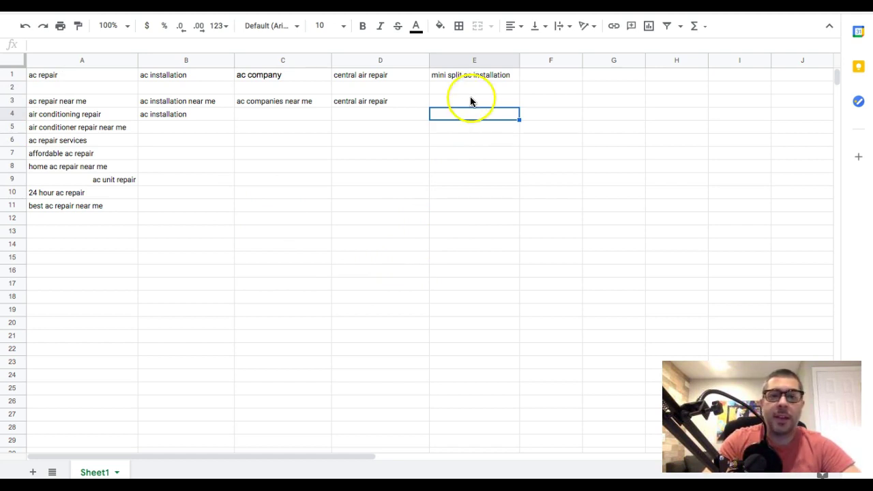
{"action": "left_click", "coordinate": [66, 123]}
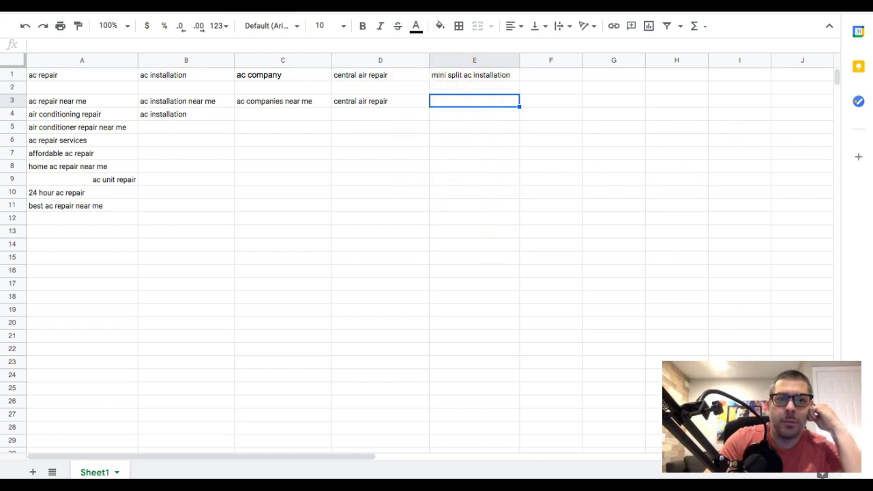
{"action": "key", "text": "ctrl+Tab"}
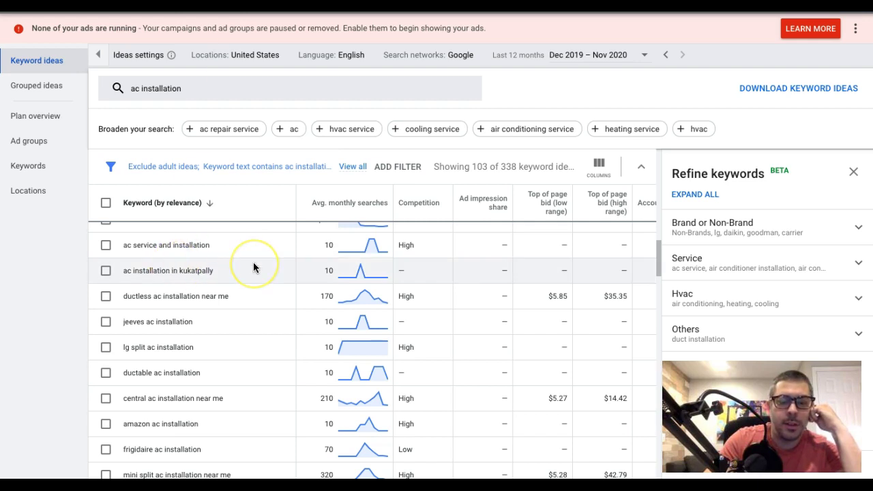
Step: Scroll past 'lowes ac unit installation' to 'residential ac installation', highlighting the word 'lowes'
{"action": "scroll", "coordinate": [253, 262], "scroll_direction": "down", "scroll_amount": 1}
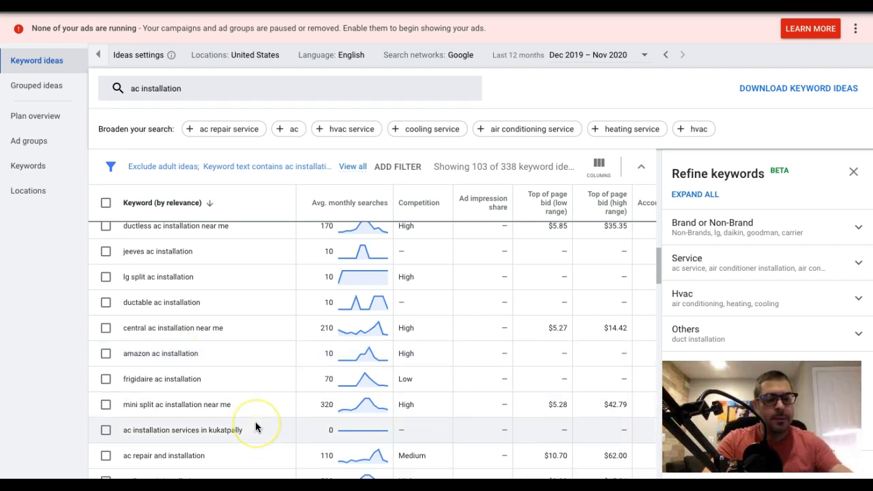
{"action": "scroll", "coordinate": [275, 349], "scroll_direction": "down", "scroll_amount": 2}
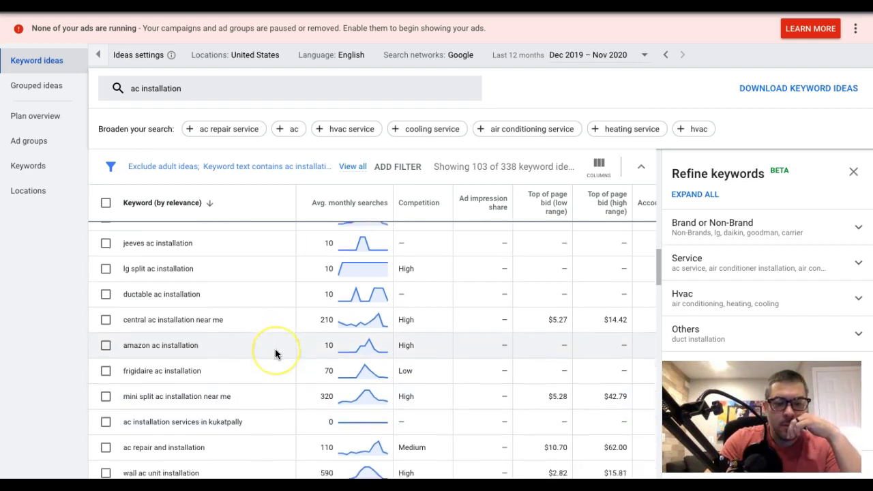
{"action": "scroll", "coordinate": [274, 353], "scroll_direction": "down", "scroll_amount": 1}
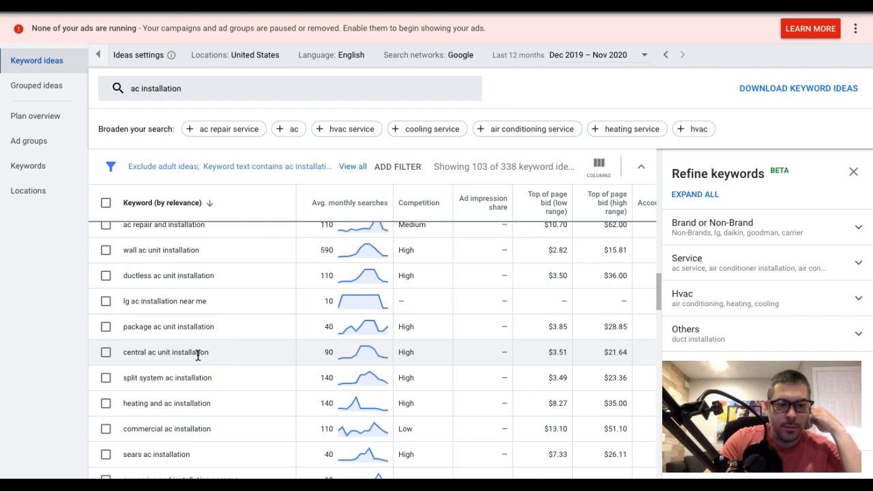
{"action": "scroll", "coordinate": [198, 353], "scroll_direction": "down", "scroll_amount": 3}
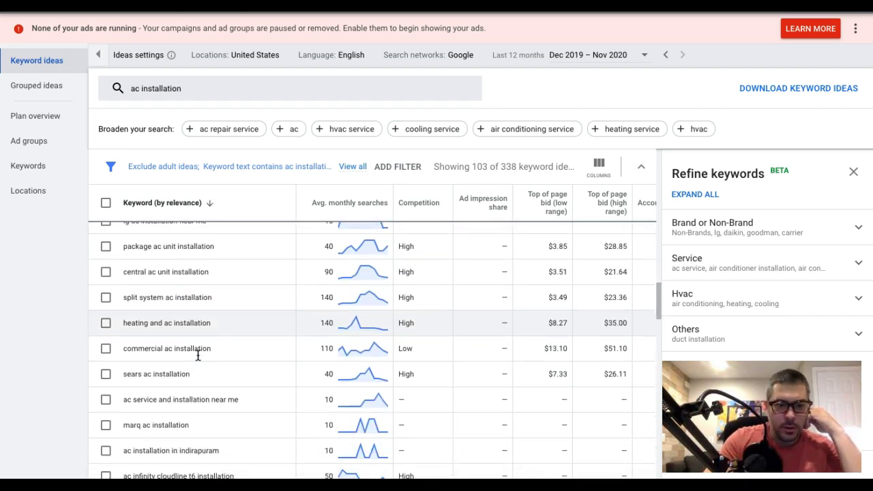
{"action": "scroll", "coordinate": [198, 354], "scroll_direction": "down", "scroll_amount": 5}
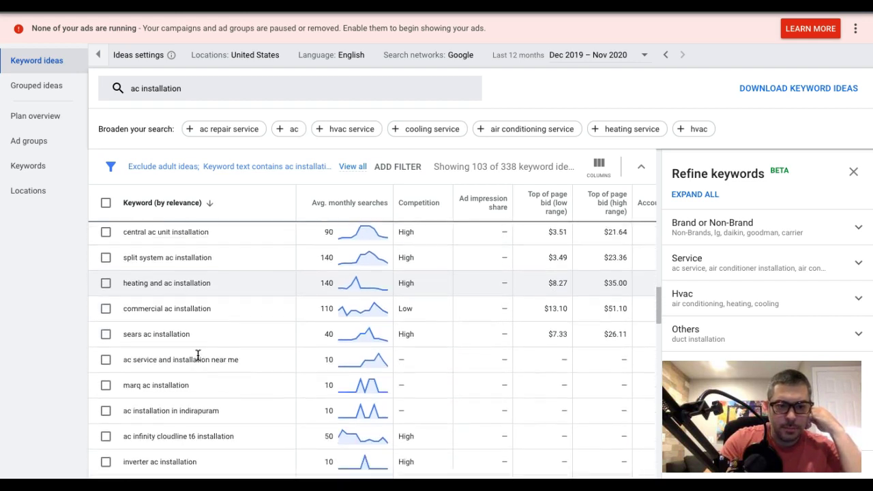
{"action": "scroll", "coordinate": [197, 355], "scroll_direction": "down", "scroll_amount": 4}
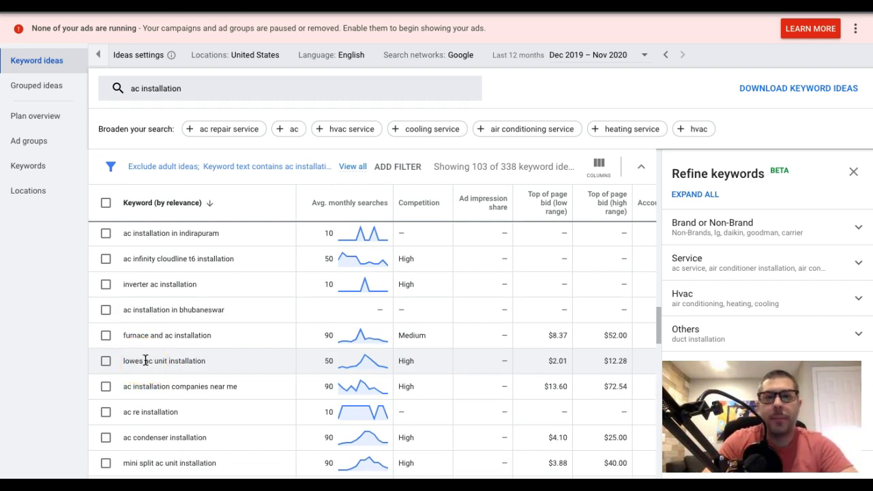
{"action": "left_click", "coordinate": [150, 360]}
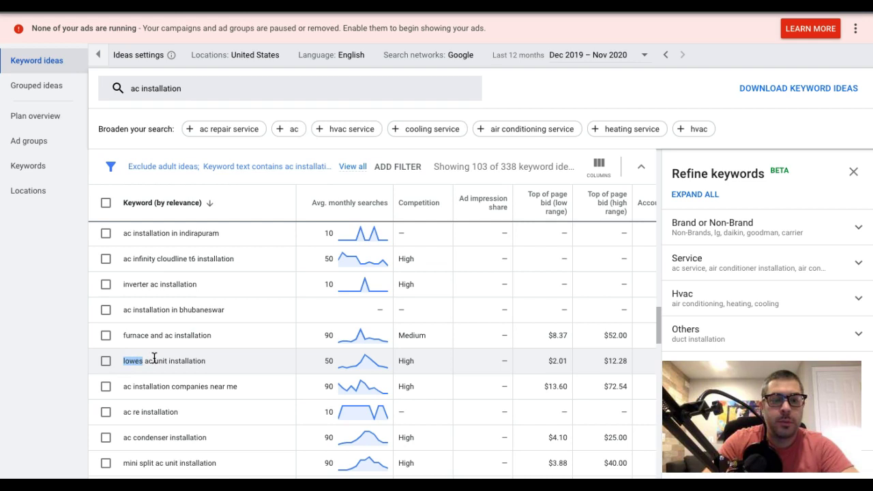
{"action": "scroll", "coordinate": [175, 359], "scroll_direction": "down", "scroll_amount": 2}
{"action": "scroll", "coordinate": [176, 359], "scroll_direction": "down", "scroll_amount": 1}
{"action": "left_click", "coordinate": [171, 474]}
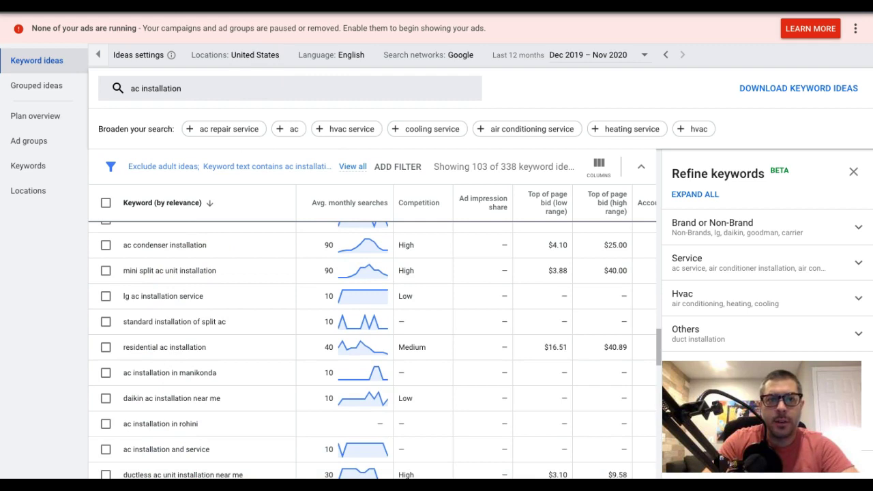
{"action": "key", "text": "ctrl+Tab"}
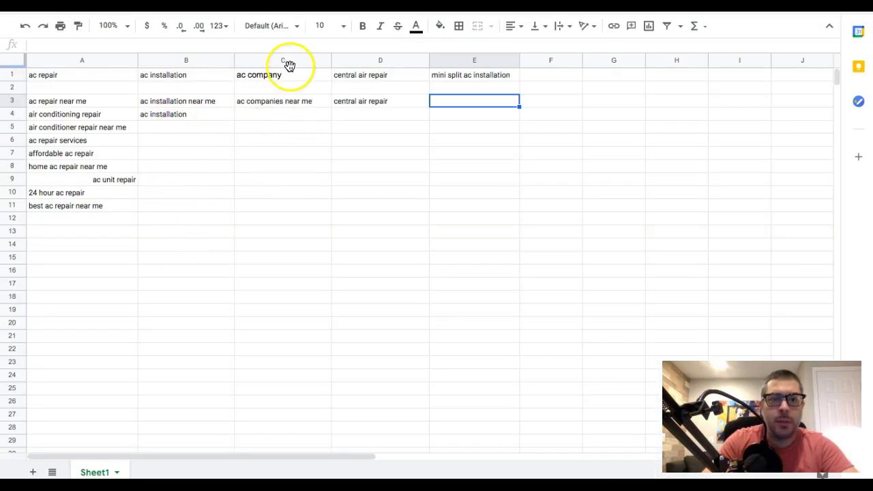
Step: Replace the 'ac installation' seed with 'ac company' and 'ac companies' and get keyword ideas
{"action": "left_click", "coordinate": [276, 77]}
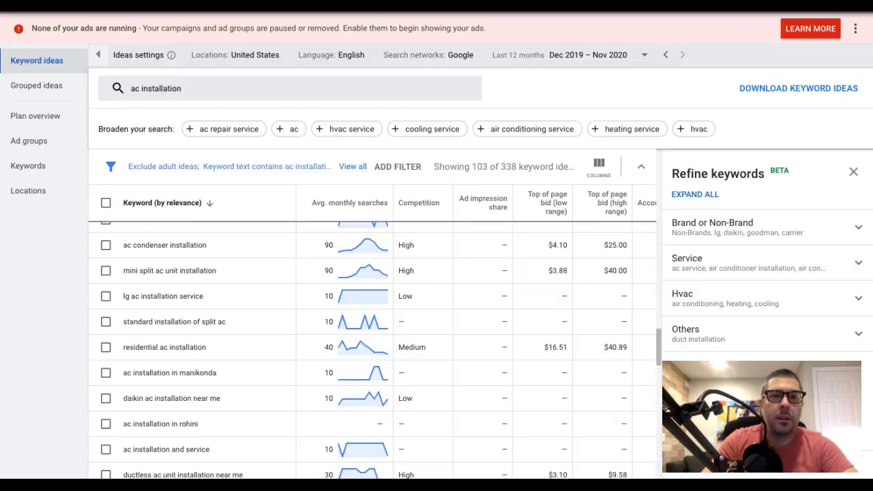
{"action": "key", "text": "ctrl+Tab"}
{"action": "left_click", "coordinate": [170, 90]}
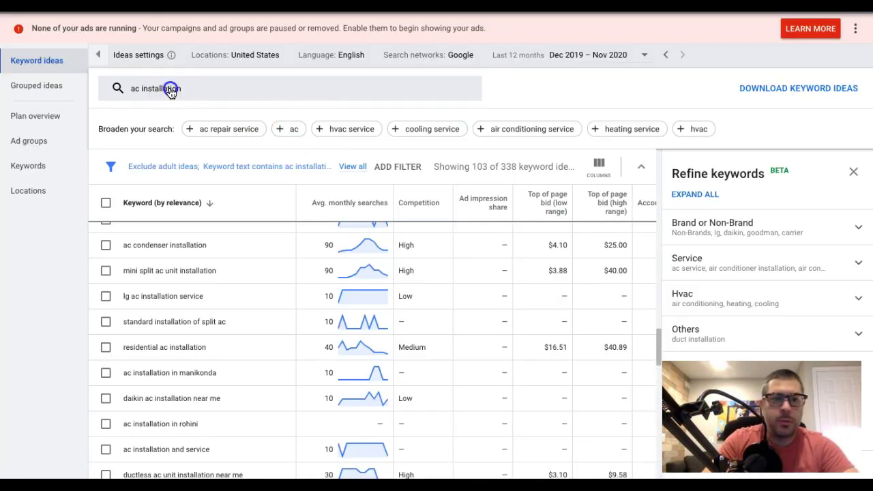
{"action": "left_click", "coordinate": [214, 150]}
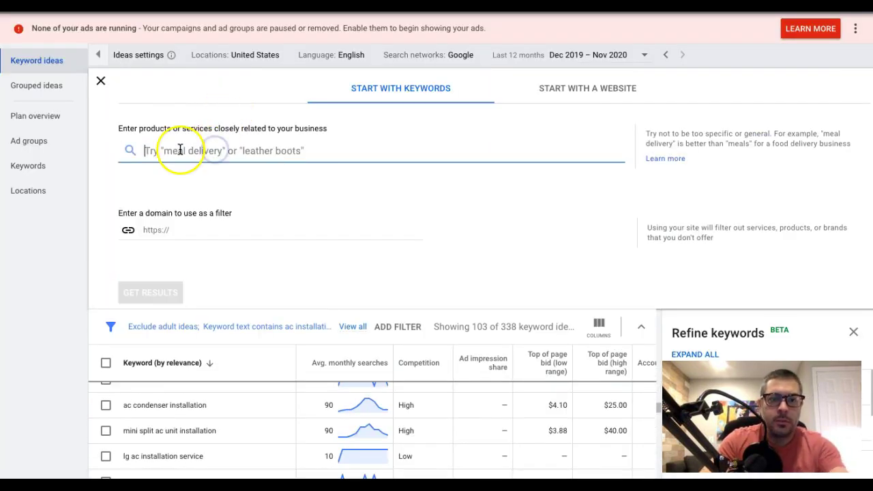
{"action": "type", "text": "ac company"}
{"action": "key", "text": "Return"}
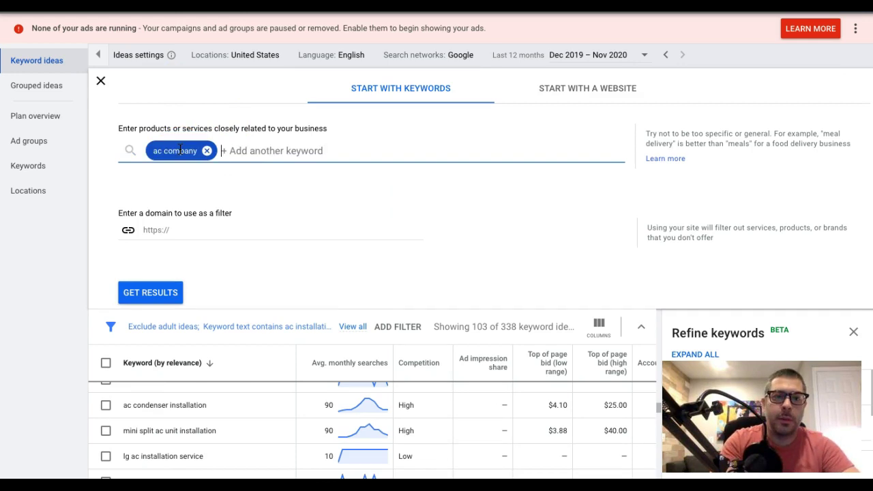
{"action": "type", "text": "ac com"}
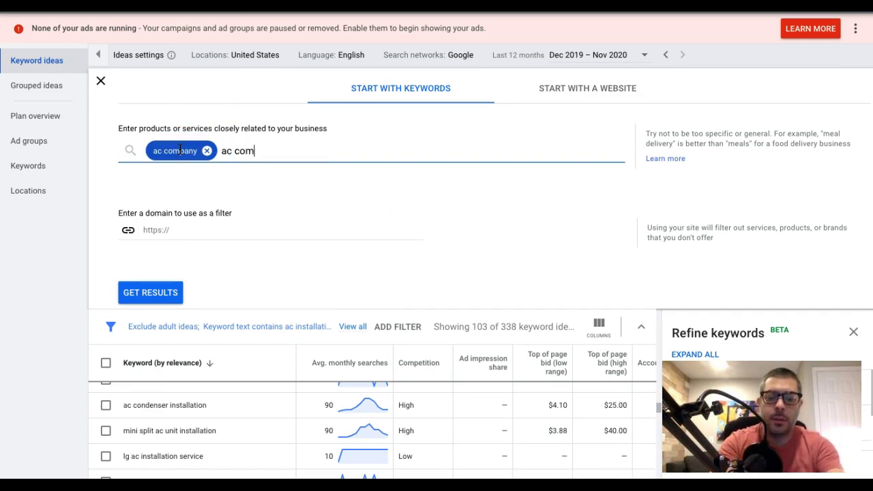
{"action": "key", "text": "Return"}
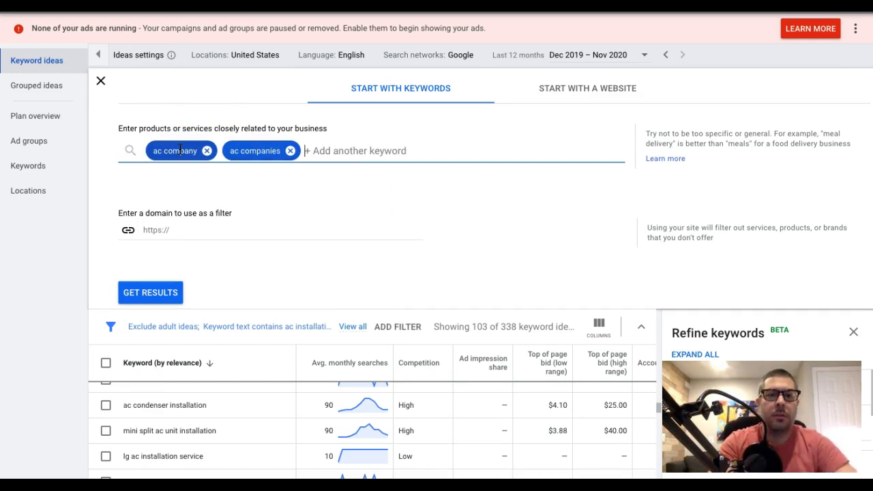
{"action": "left_click", "coordinate": [150, 292]}
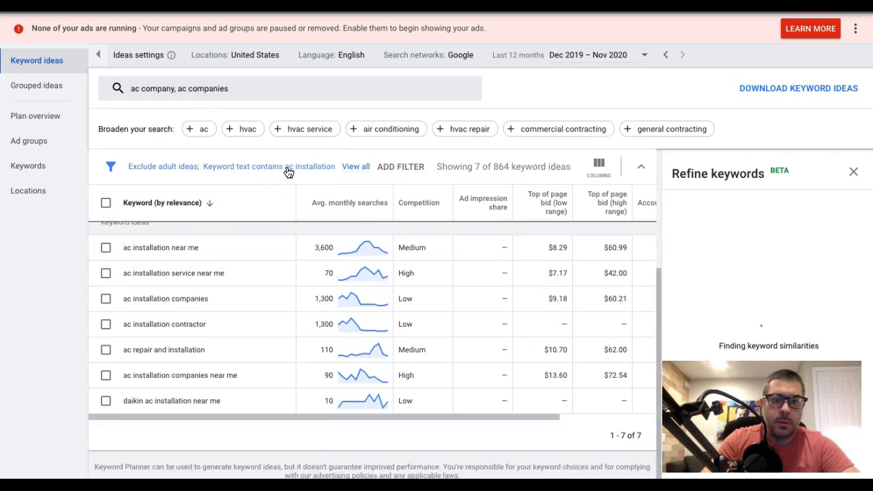
Step: Change the keyword-text filter value from 'ac installation' to 'company'
{"action": "left_click", "coordinate": [289, 170]}
{"action": "left_click", "coordinate": [294, 238]}
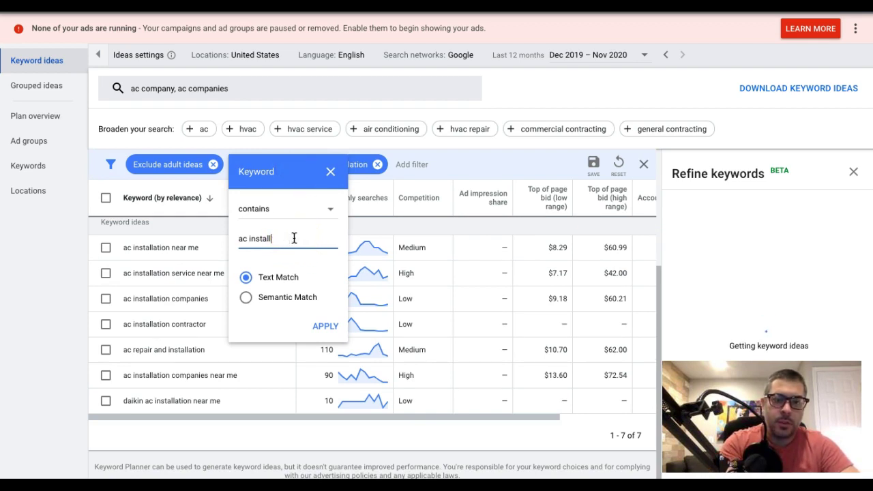
{"action": "key", "text": "BackSpace"}
{"action": "key", "text": "BackSpace"}
{"action": "type", "text": "coma"}
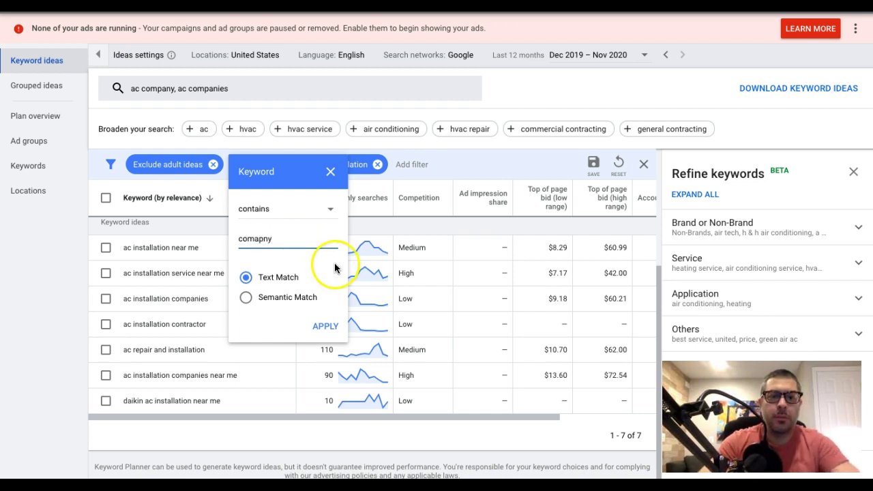
{"action": "key", "text": "BackSpace"}
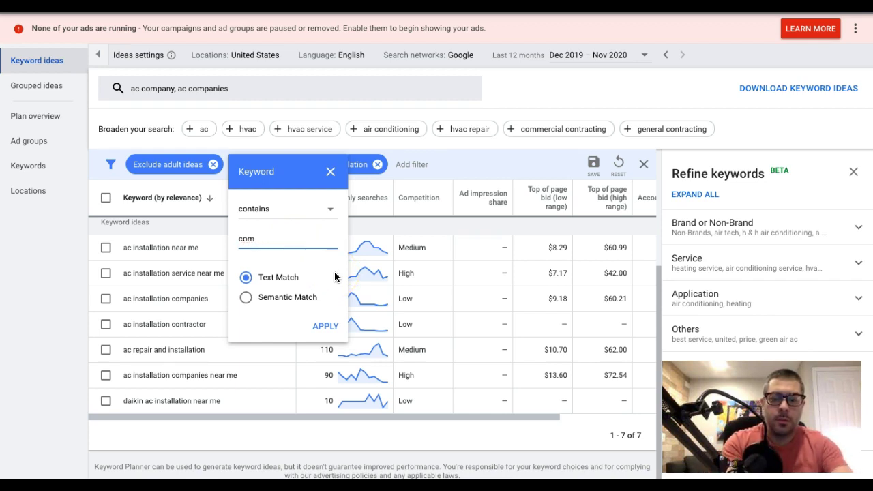
{"action": "left_click", "coordinate": [325, 326]}
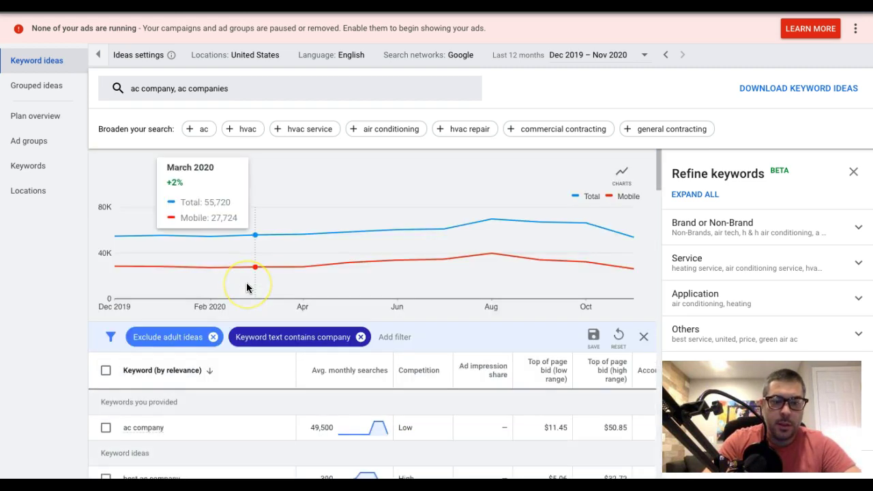
{"action": "left_click", "coordinate": [295, 343]}
{"action": "scroll", "coordinate": [251, 363], "scroll_direction": "down", "scroll_amount": 3}
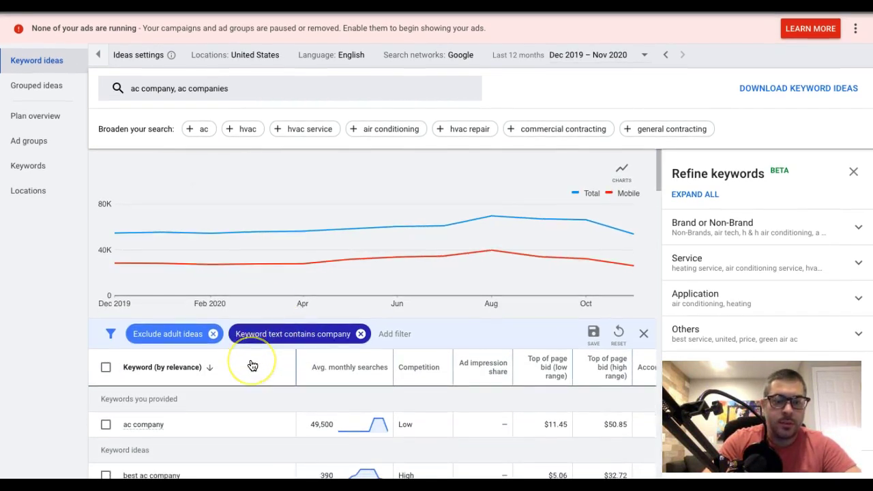
{"action": "left_click", "coordinate": [150, 232]}
{"action": "left_click", "coordinate": [158, 286]}
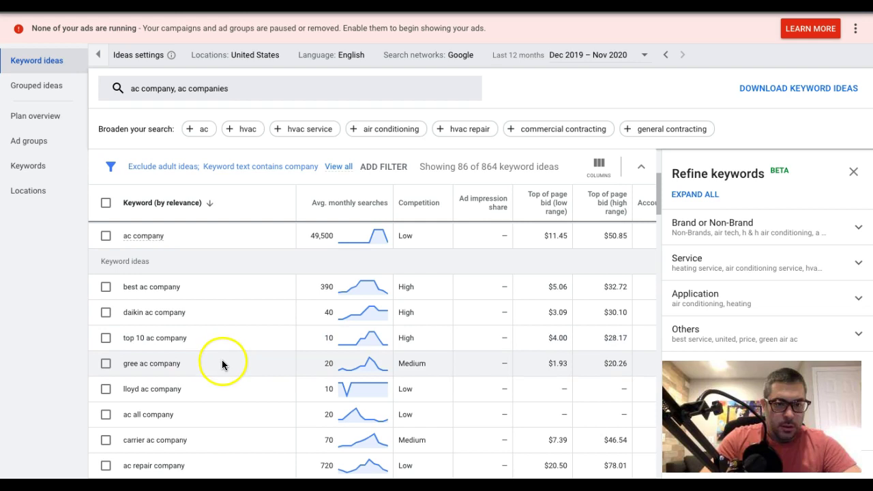
{"action": "scroll", "coordinate": [210, 343], "scroll_direction": "down", "scroll_amount": 2}
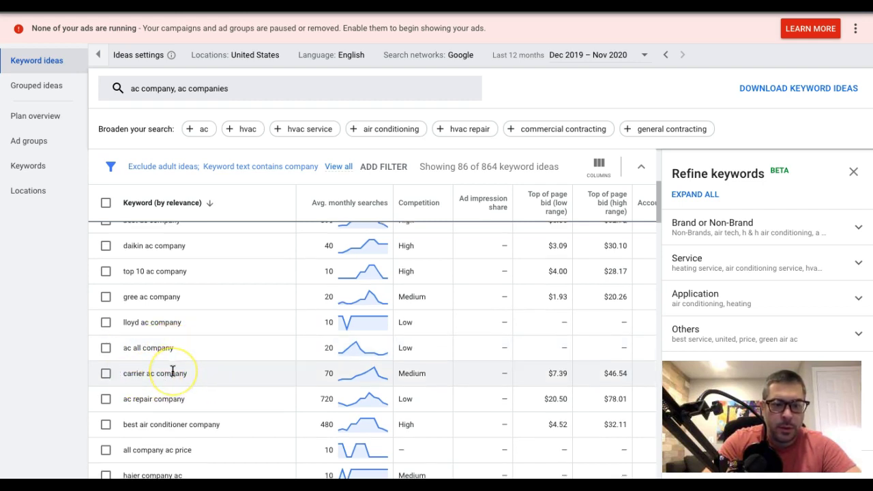
{"action": "scroll", "coordinate": [172, 370], "scroll_direction": "down", "scroll_amount": 1}
{"action": "scroll", "coordinate": [172, 370], "scroll_direction": "down", "scroll_amount": 3}
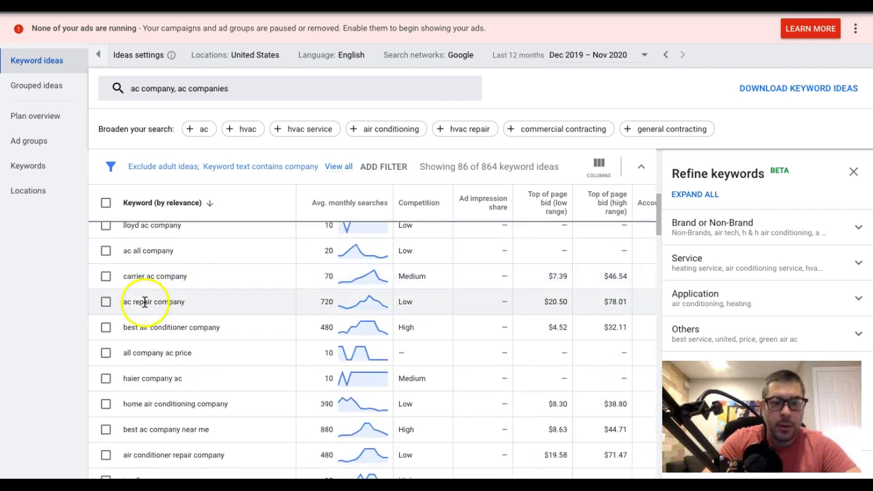
{"action": "triple_click", "coordinate": [164, 299]}
{"action": "left_click", "coordinate": [165, 300]}
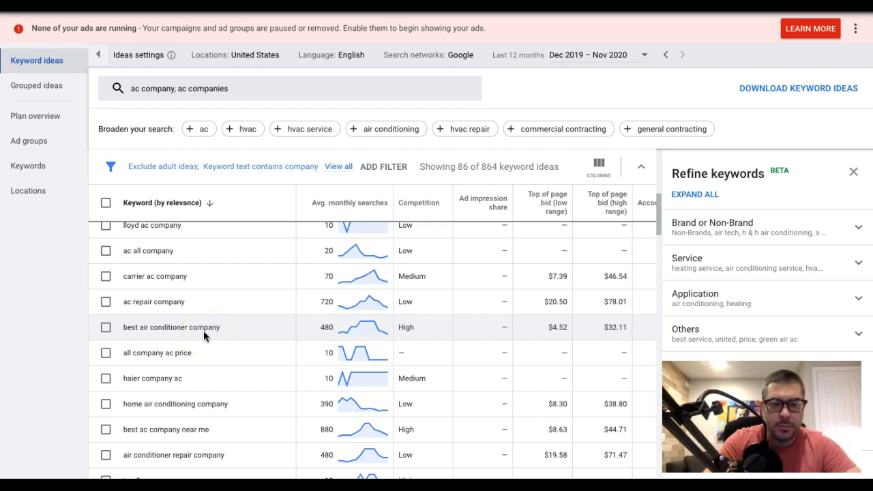
{"action": "triple_click", "coordinate": [181, 329]}
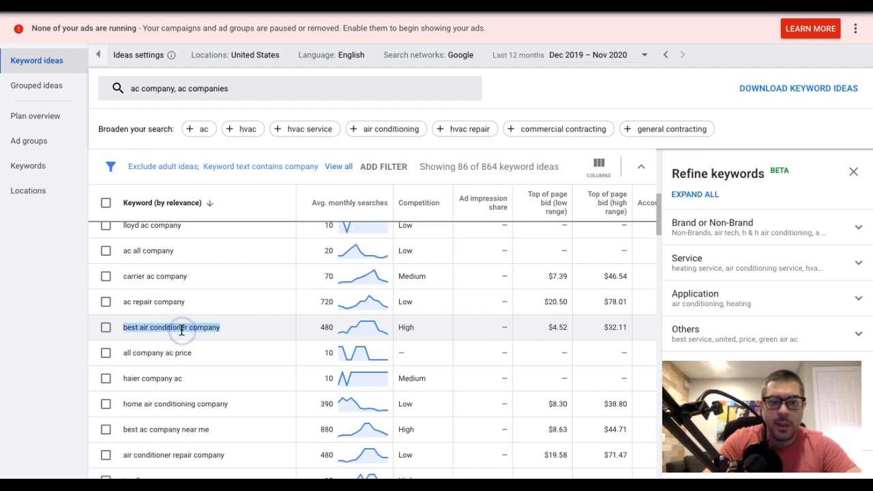
{"action": "left_click", "coordinate": [181, 329]}
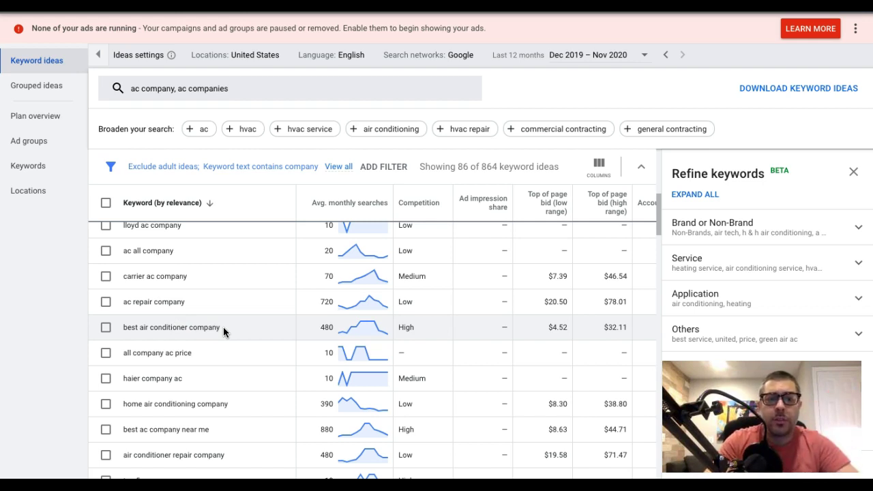
{"action": "scroll", "coordinate": [223, 326], "scroll_direction": "down", "scroll_amount": 1}
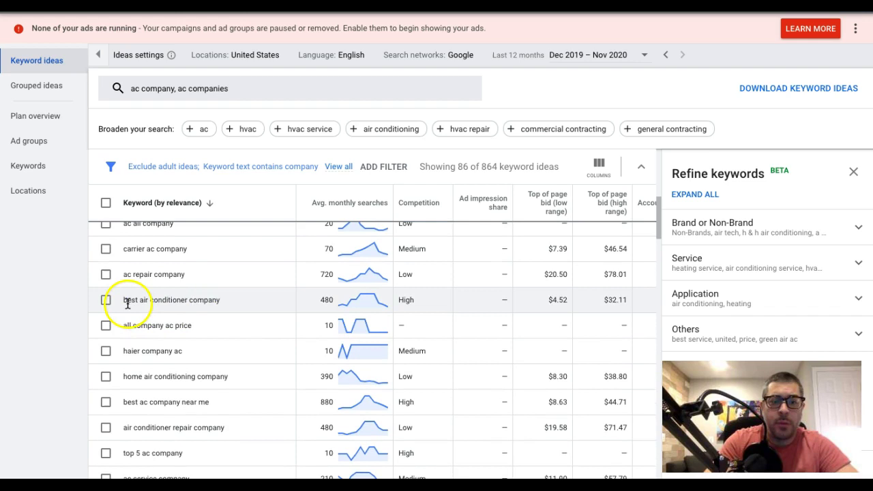
{"action": "left_click_drag", "start_coordinate": [155, 300], "coordinate": [205, 300]}
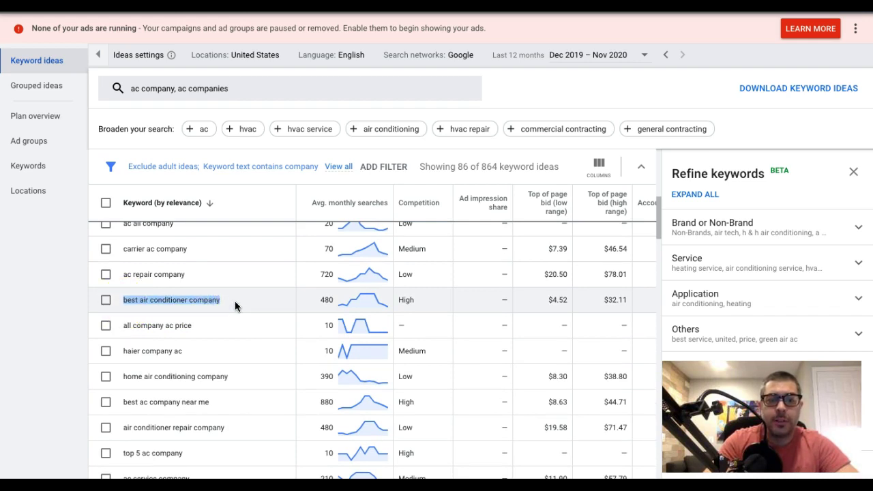
{"action": "scroll", "coordinate": [235, 300], "scroll_direction": "down", "scroll_amount": 3}
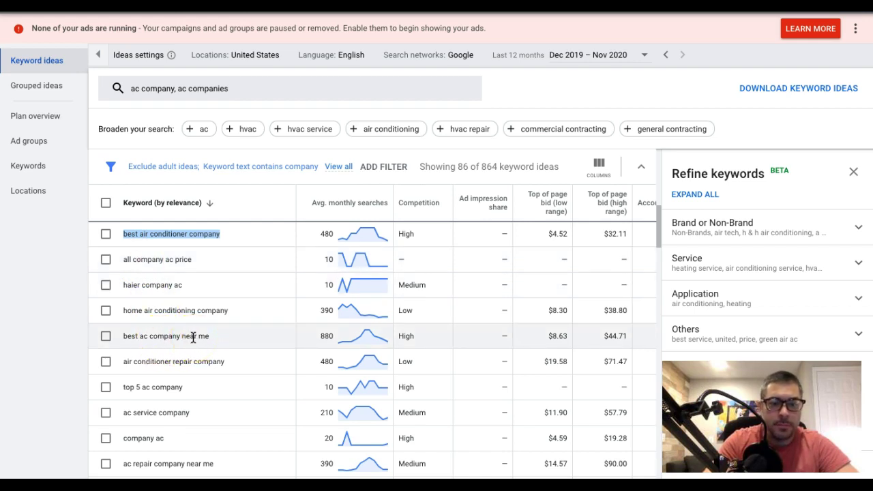
{"action": "scroll", "coordinate": [193, 337], "scroll_direction": "down", "scroll_amount": 2}
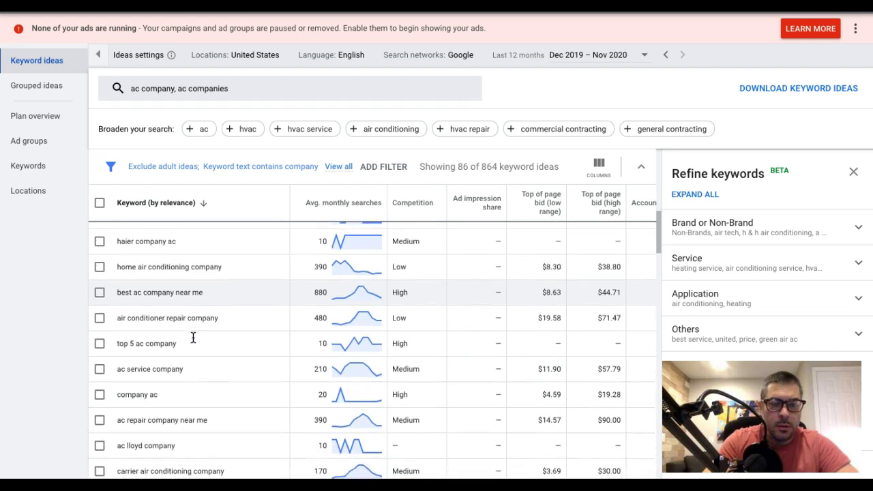
{"action": "scroll", "coordinate": [193, 337], "scroll_direction": "down", "scroll_amount": 3}
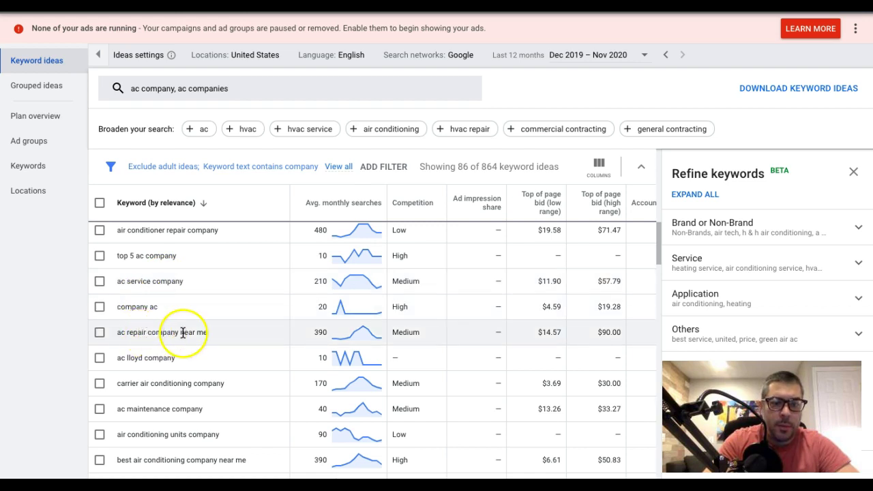
{"action": "scroll", "coordinate": [190, 332], "scroll_direction": "down", "scroll_amount": 1}
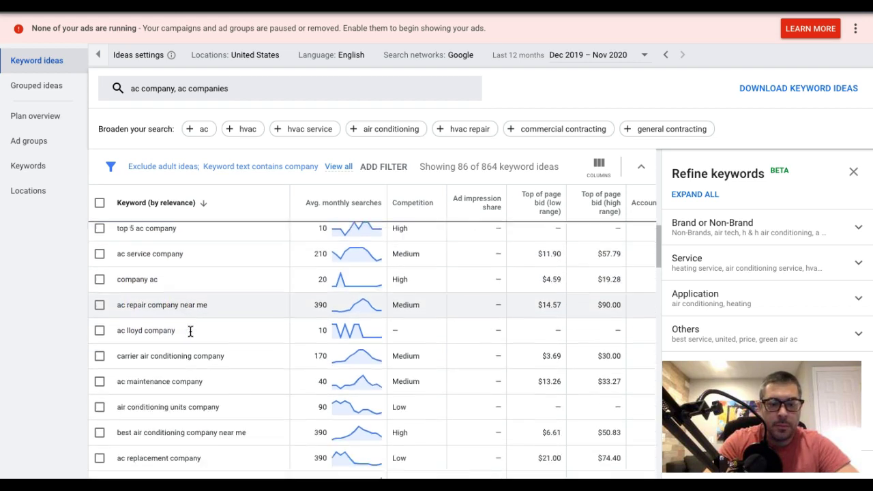
{"action": "scroll", "coordinate": [190, 331], "scroll_direction": "down", "scroll_amount": 1}
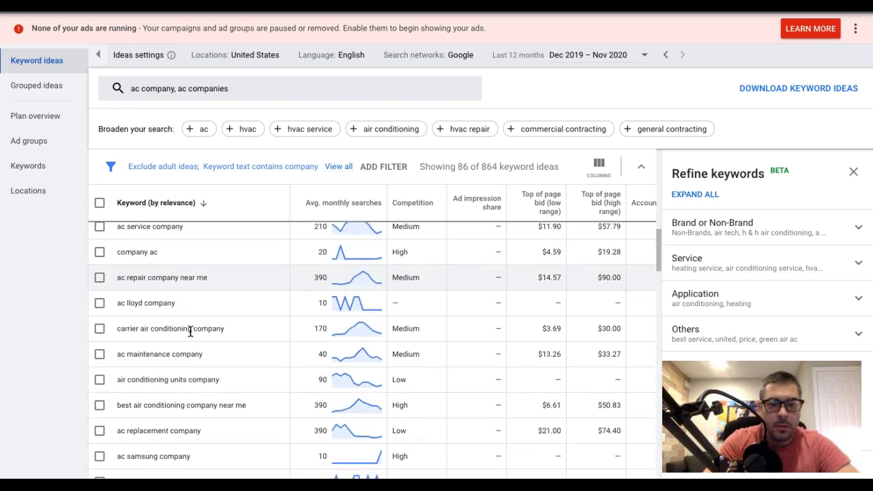
{"action": "triple_click", "coordinate": [181, 379]}
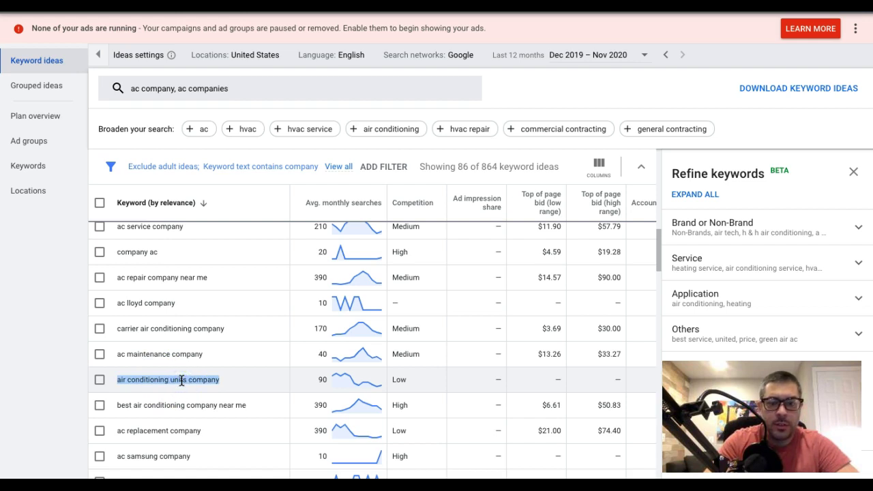
{"action": "scroll", "coordinate": [245, 376], "scroll_direction": "down", "scroll_amount": 2}
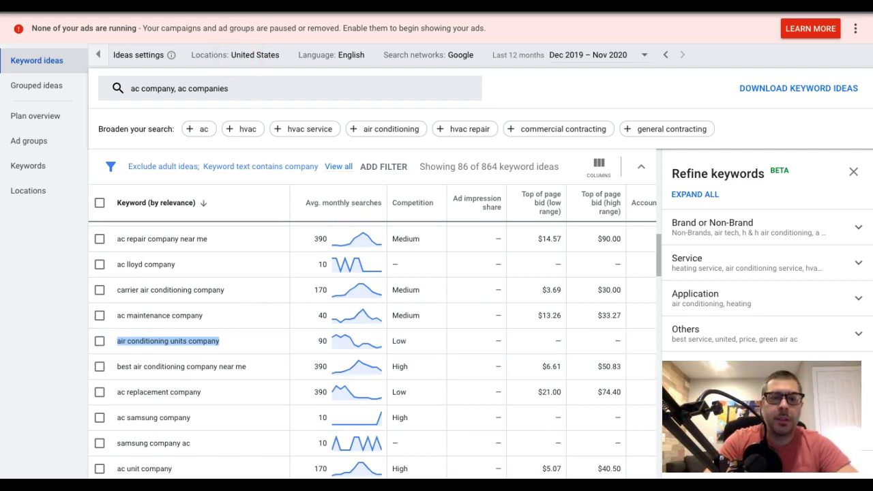
Step: Back in the keyword sheet, select empty cell C7 under the ac company column
{"action": "key", "text": "ctrl+Tab"}
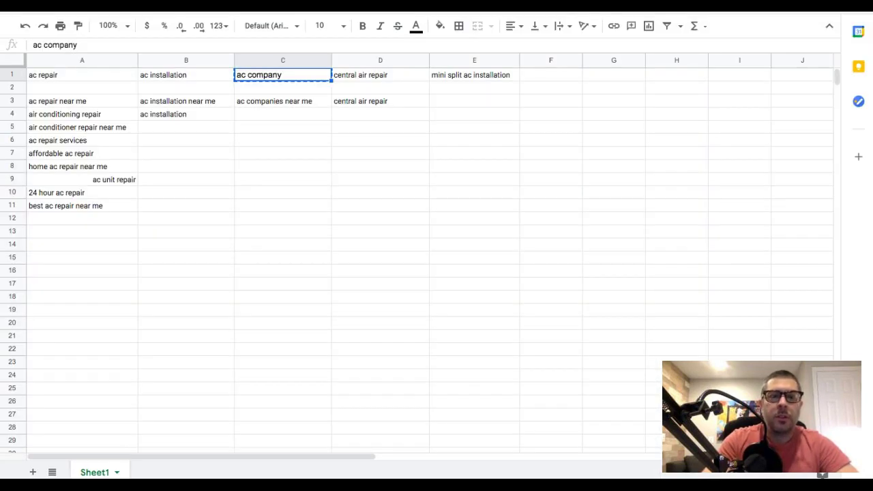
{"action": "left_click", "coordinate": [262, 156]}
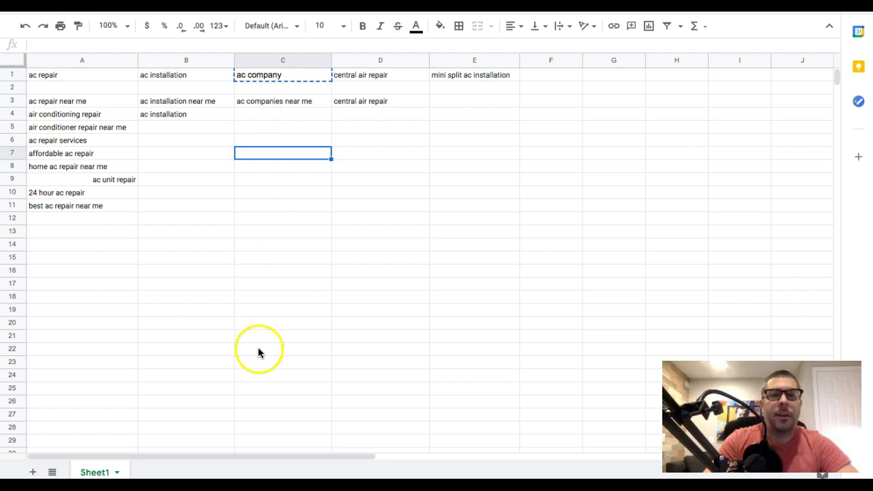